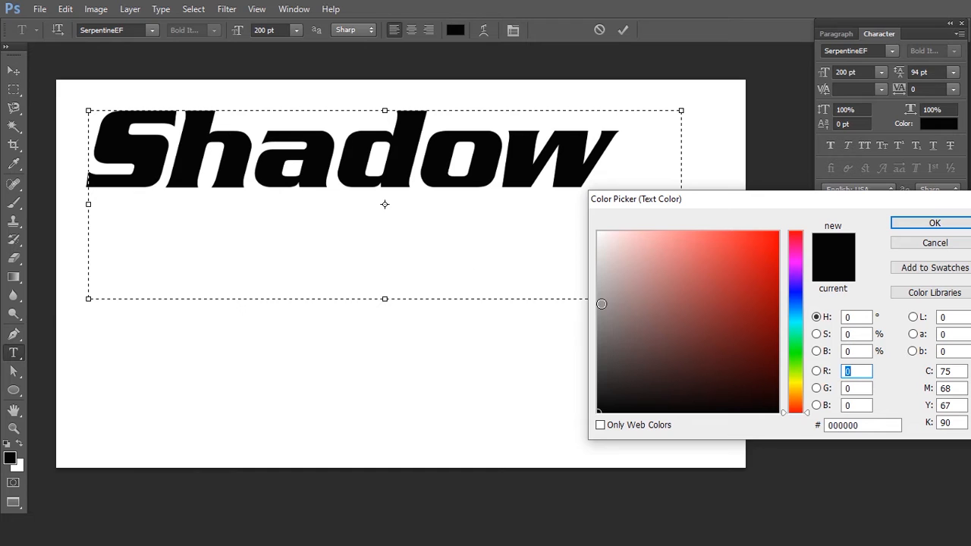
- Recolor the upper Shadow text to grey 929090 and commit the text edit
{"action": "left_click", "coordinate": [600, 309]}
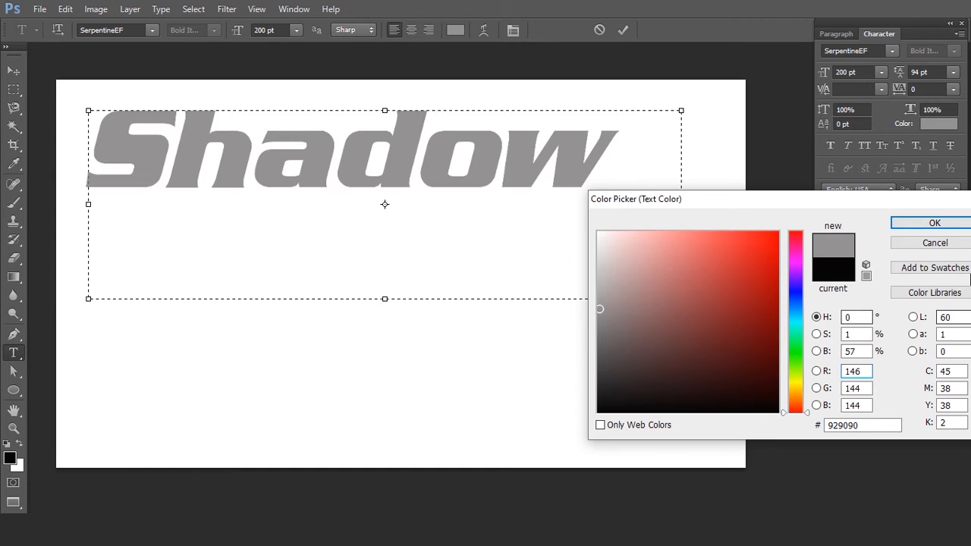
{"action": "left_click", "coordinate": [940, 223]}
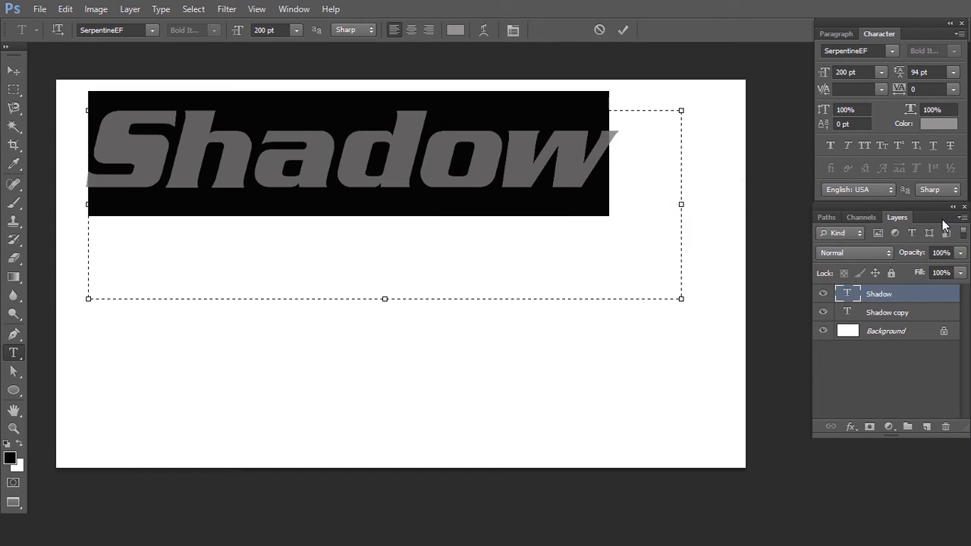
{"action": "key", "text": "ctrl+Return"}
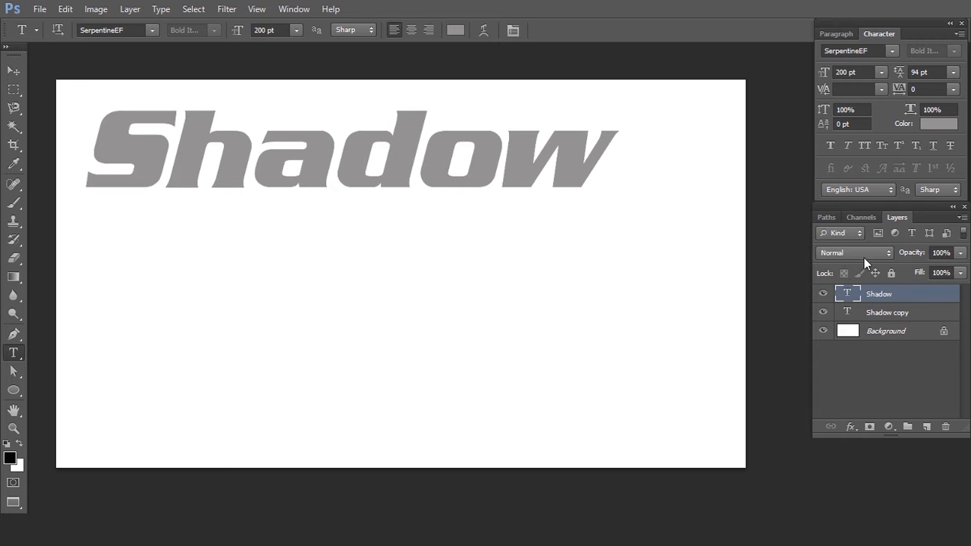
- Offset the black Shadow copy layer one nudge down and one nudge to the right with Free Transform
{"action": "left_click", "coordinate": [823, 297]}
{"action": "left_click", "coordinate": [823, 297]}
{"action": "left_click", "coordinate": [869, 312]}
{"action": "key", "text": "ctrl+t"}
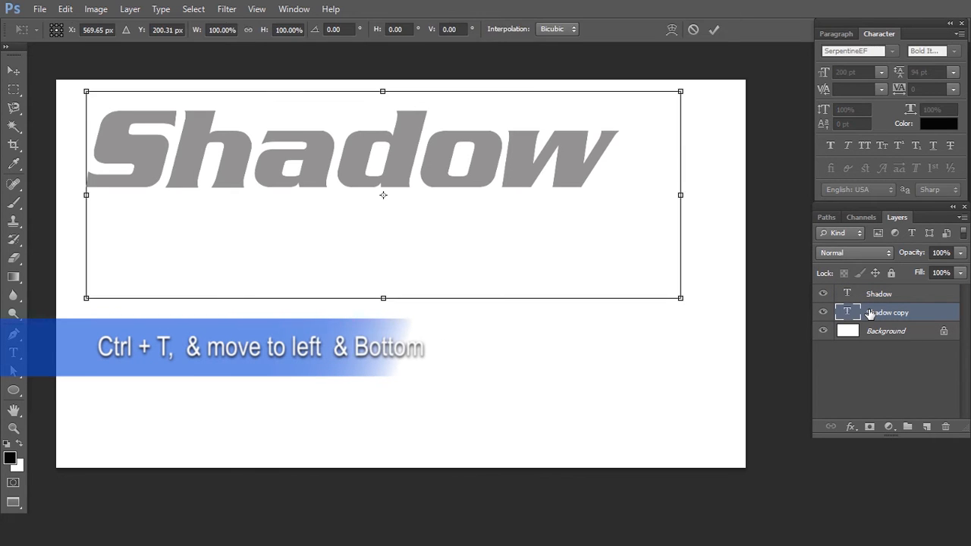
{"action": "key", "text": "Down"}
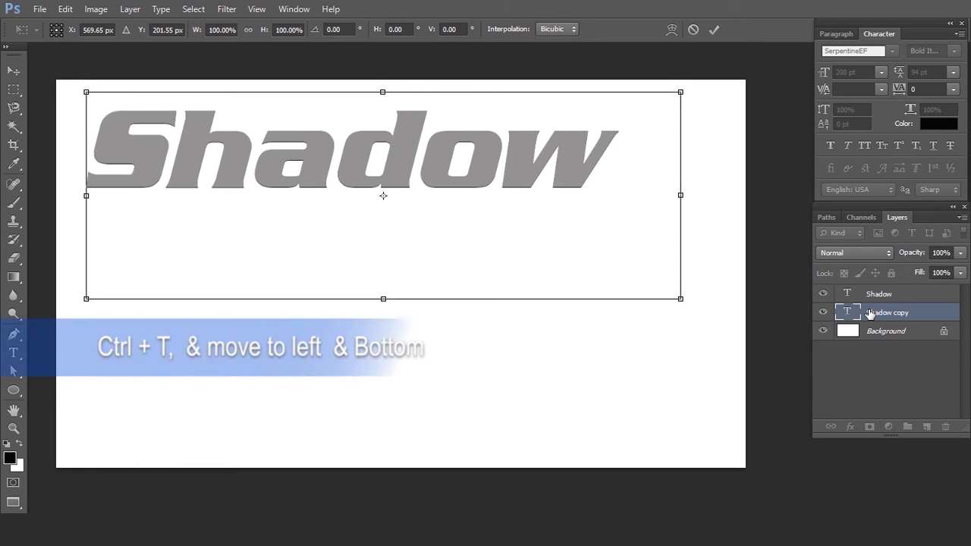
{"action": "key", "text": "Right"}
{"action": "key", "text": "Return"}
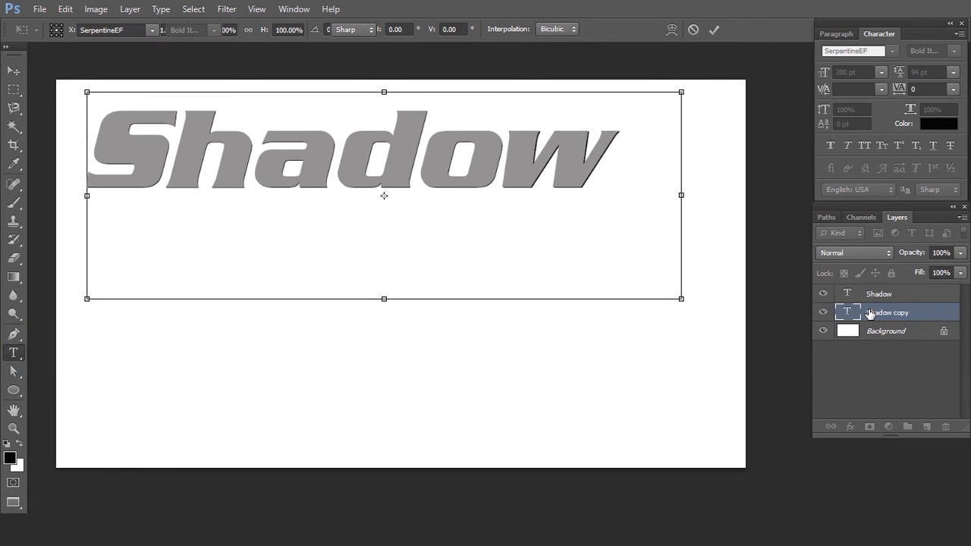
- Apply a second Free Transform to Shadow copy, shifting it one more nudge down and right
{"action": "key", "text": "ctrl+t"}
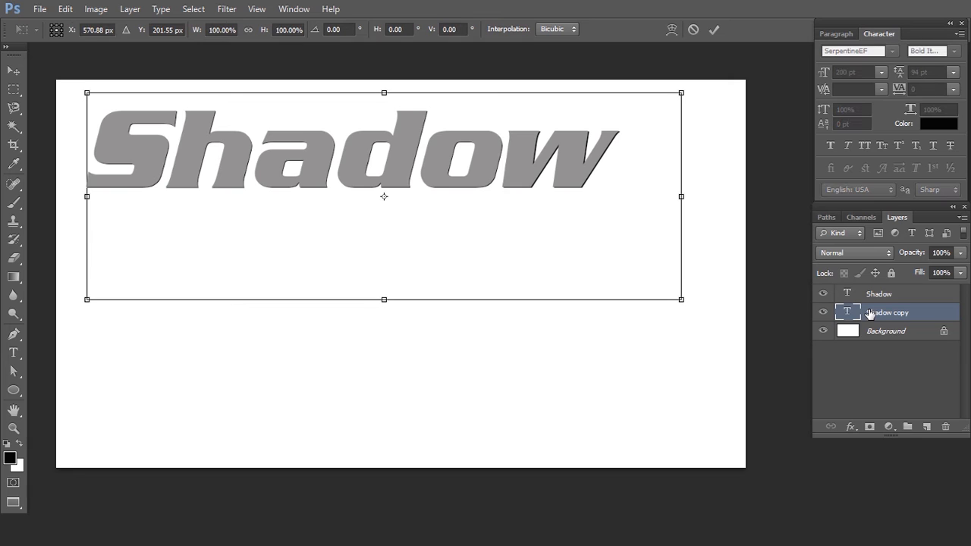
{"action": "key", "text": "Down"}
{"action": "key", "text": "Right"}
{"action": "key", "text": "Return"}
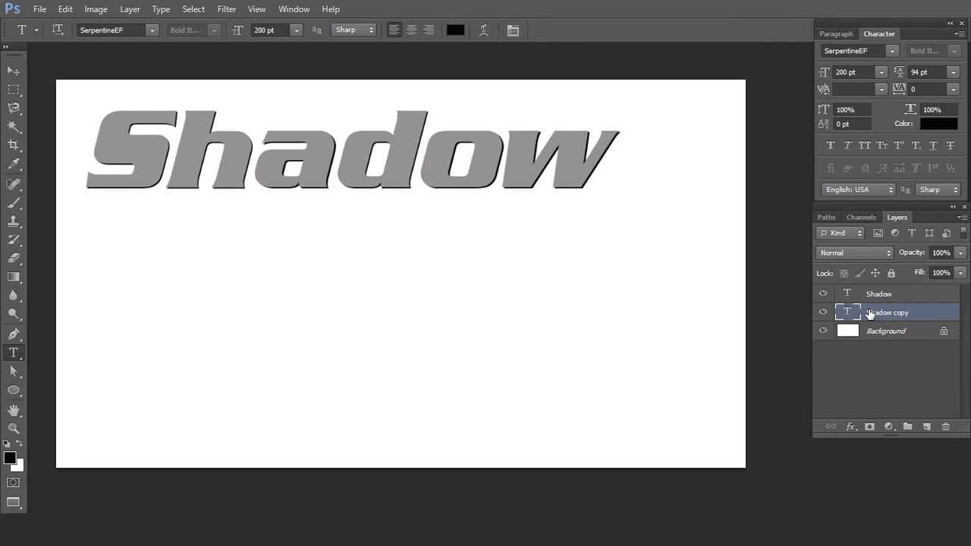
- Repeat the transform on successive duplicates up to Shadow copy 37, building a long black diagonal extrusion behind the text
{"action": "key", "text": "shift+ctrl+alt+t"}
{"action": "key", "text": "shift+ctrl+alt+t"}
{"action": "key", "text": "shift+ctrl+alt+t"}
{"action": "key", "text": "shift+ctrl+alt+t"}
{"action": "key", "text": "shift+ctrl+alt+t"}
{"action": "key", "text": "shift+ctrl+alt+t"}
{"action": "key", "text": "shift+ctrl+alt+t"}
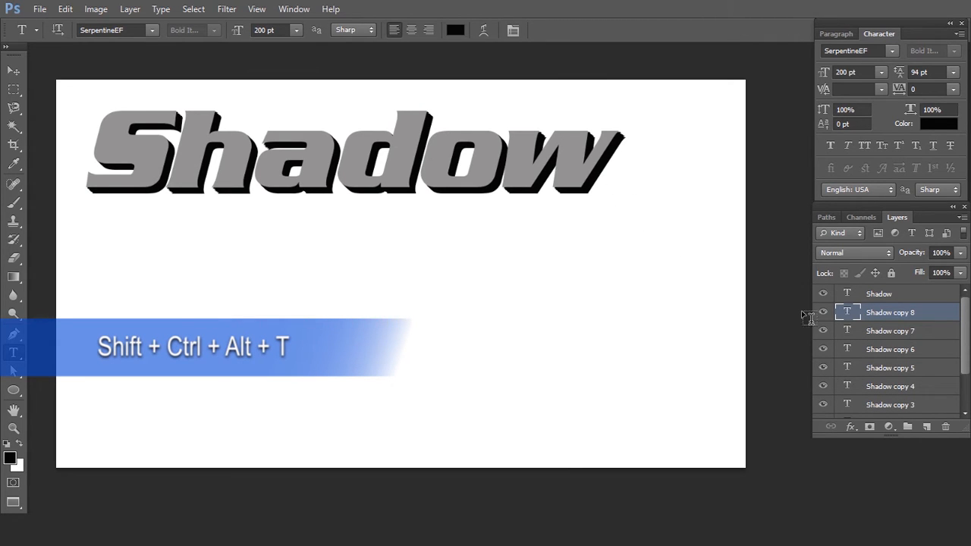
{"action": "left_click_drag", "start_coordinate": [864, 321], "coordinate": [864, 315]}
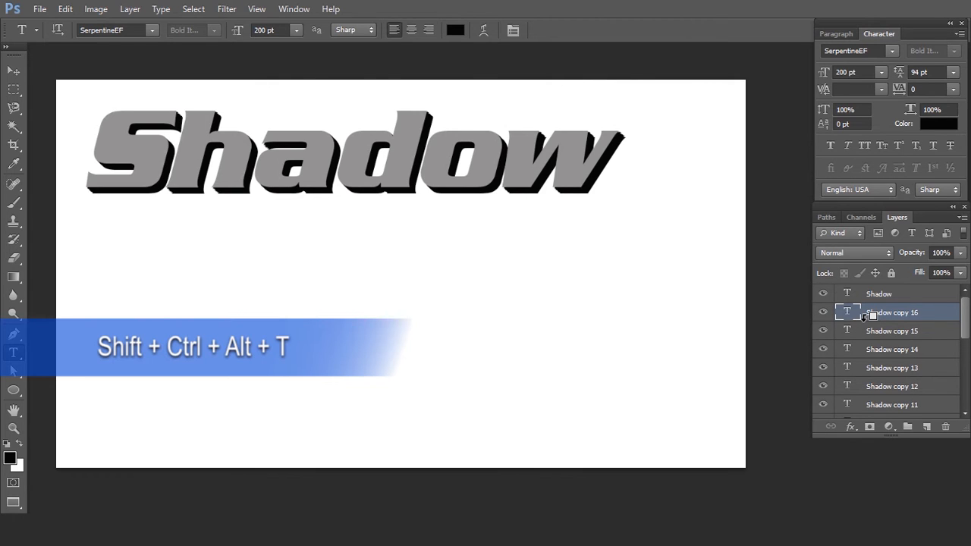
{"action": "key", "text": "shift+ctrl+alt+t"}
{"action": "key", "text": "shift+ctrl+alt+t"}
{"action": "key", "text": "shift+ctrl+alt+t"}
{"action": "key", "text": "shift+ctrl+alt+t"}
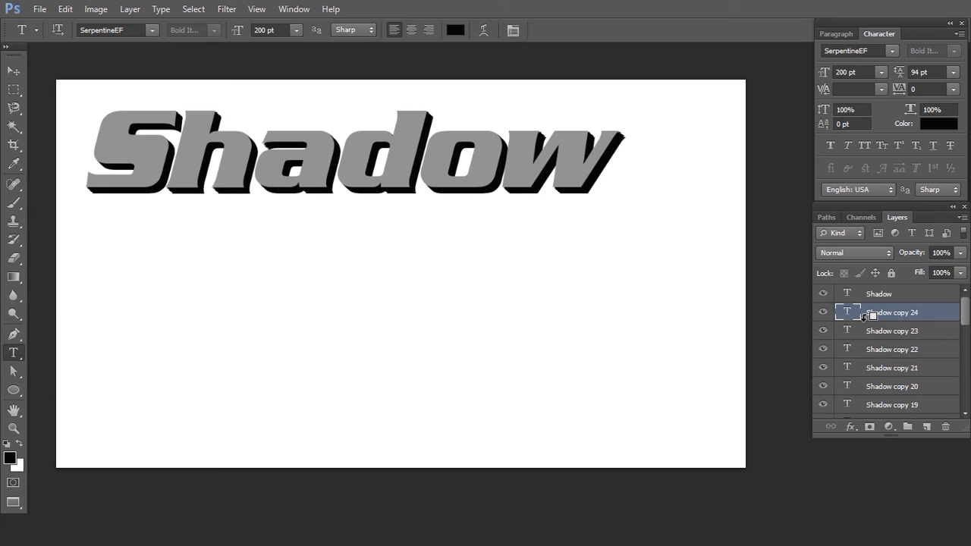
{"action": "key", "text": "shift+ctrl+alt+t"}
{"action": "key", "text": "shift+ctrl+alt+t"}
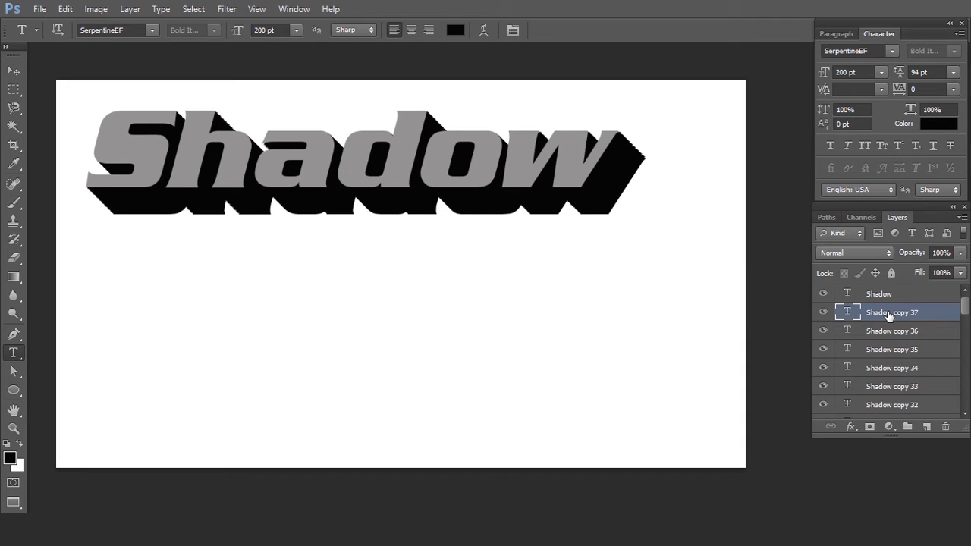
- Merge all the Shadow copy layers into one layer, and compare it with the text layer by toggling their visibility
{"action": "scroll", "coordinate": [889, 316], "scroll_direction": "down", "scroll_amount": 10}
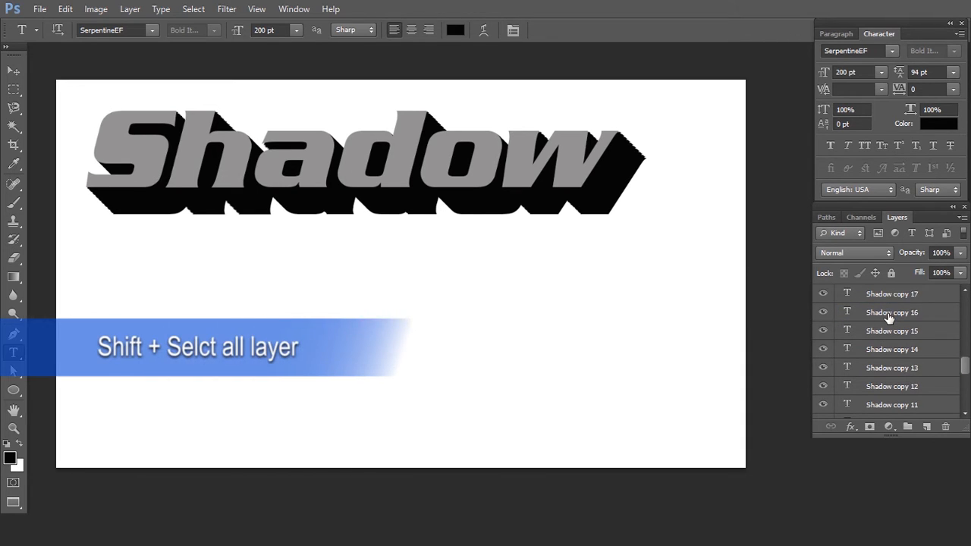
{"action": "scroll", "coordinate": [887, 316], "scroll_direction": "down", "scroll_amount": 2}
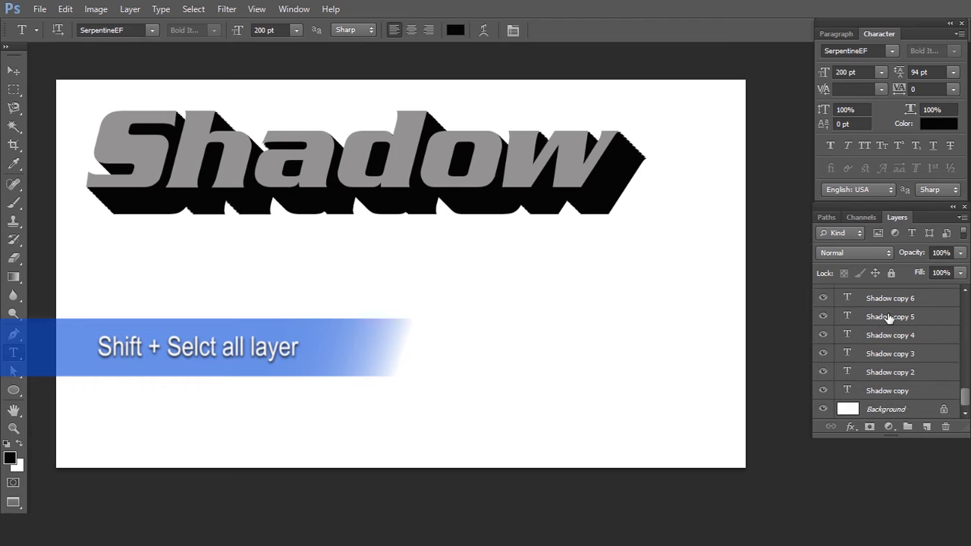
{"action": "left_click", "coordinate": [916, 392], "text": "shift"}
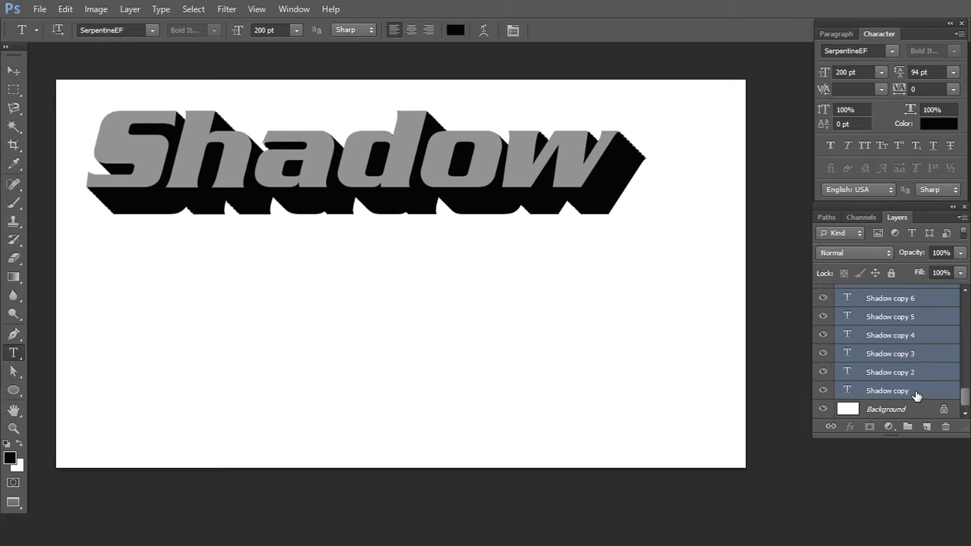
{"action": "key", "text": "e"}
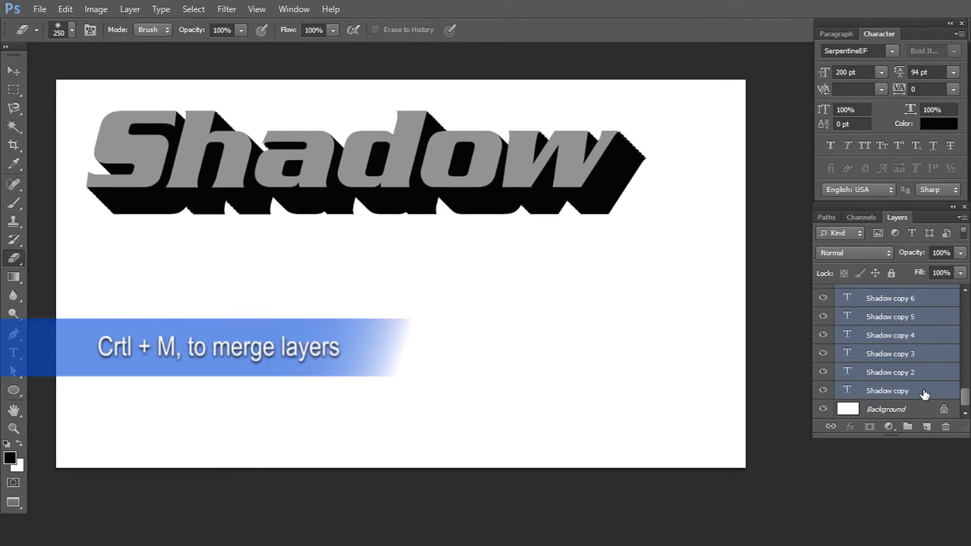
{"action": "key", "text": "ctrl+e"}
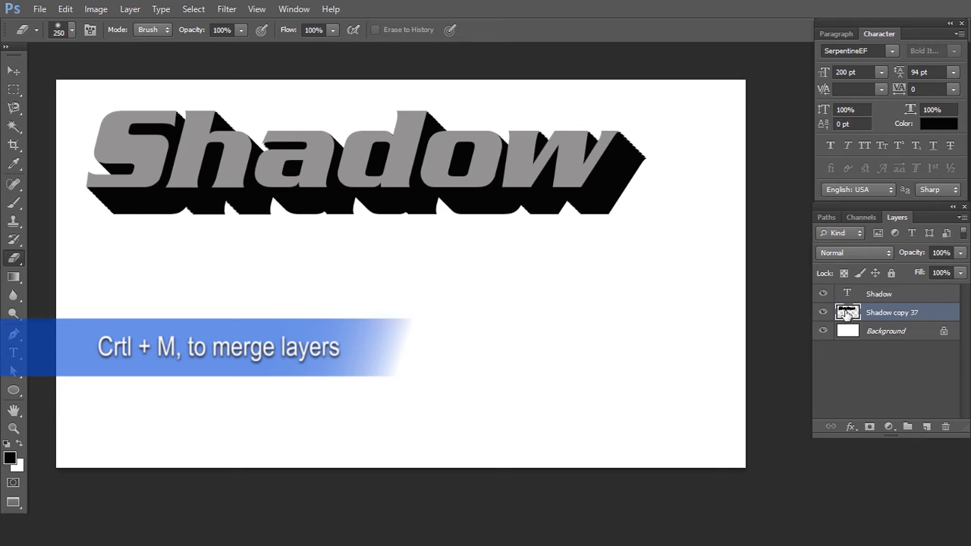
{"action": "left_click", "coordinate": [822, 294]}
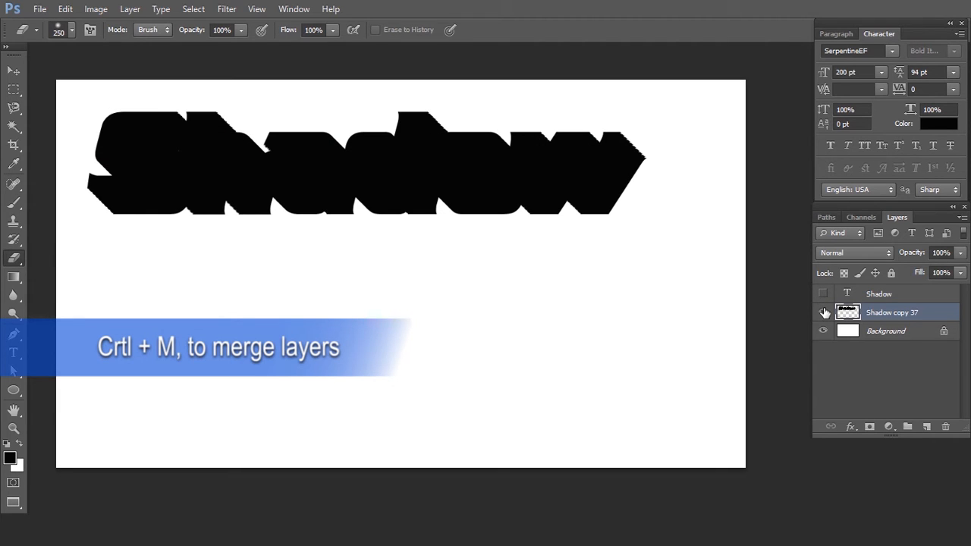
{"action": "left_click", "coordinate": [823, 312]}
{"action": "left_click", "coordinate": [823, 294]}
{"action": "left_click", "coordinate": [823, 312]}
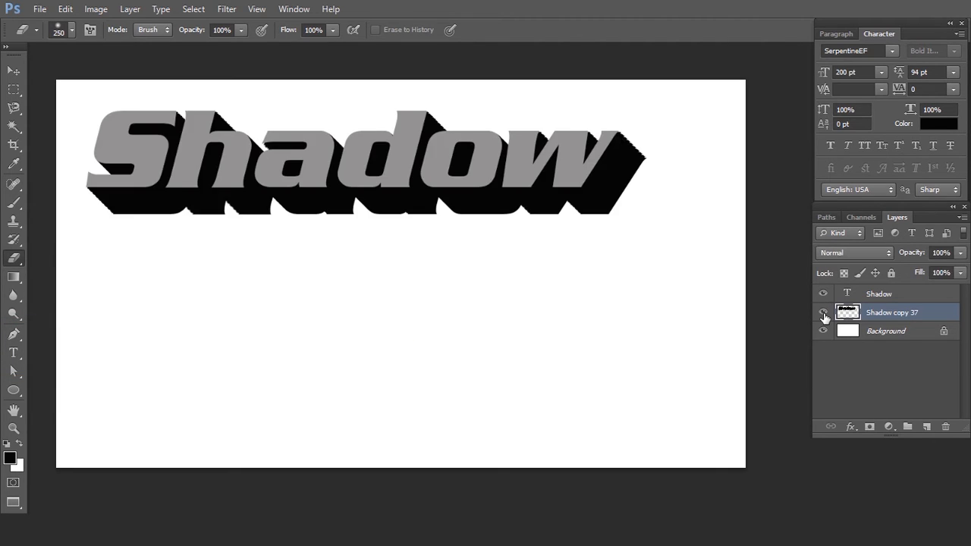
- Sample the text's grey as foreground color and set the Gradient tool to the Foreground to Transparent preset
{"action": "key", "text": "t"}
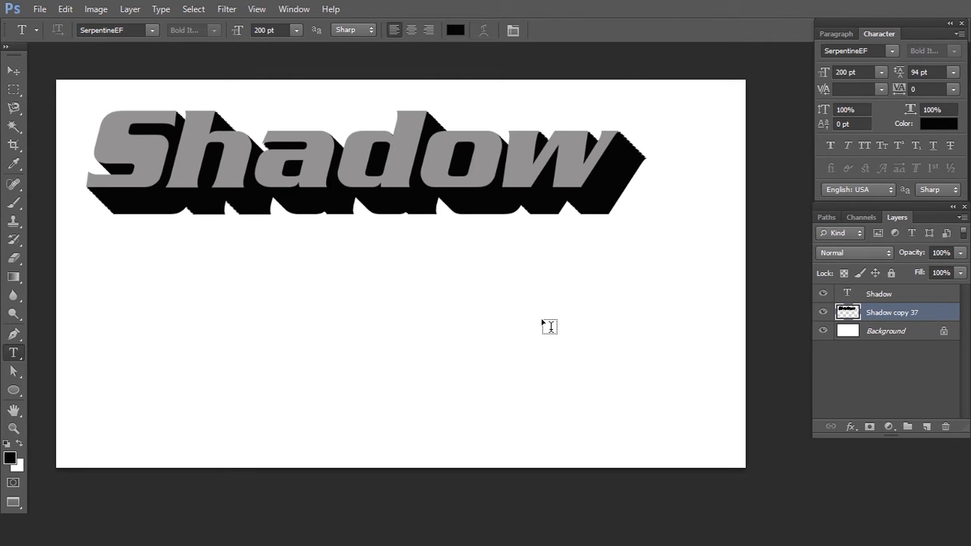
{"action": "key", "text": "g"}
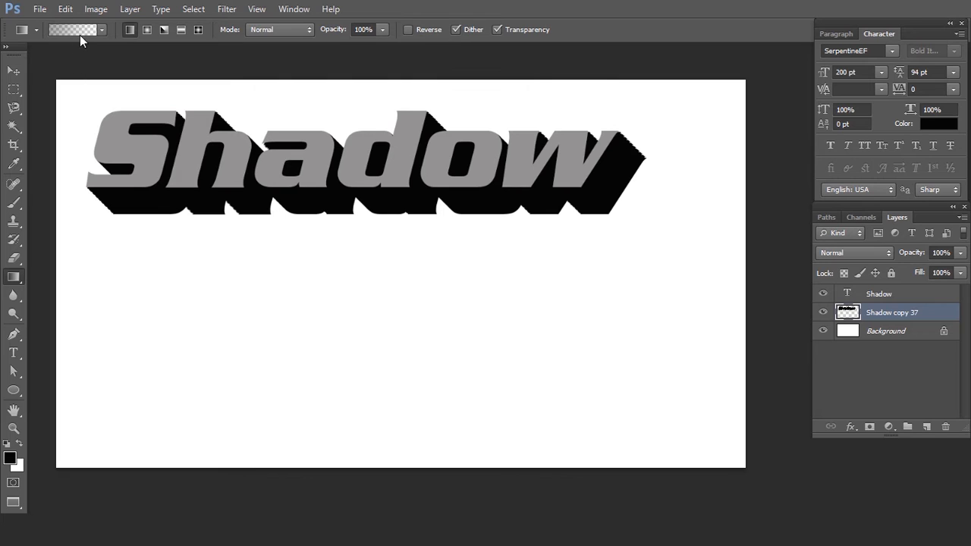
{"action": "left_click", "coordinate": [268, 179], "text": "alt"}
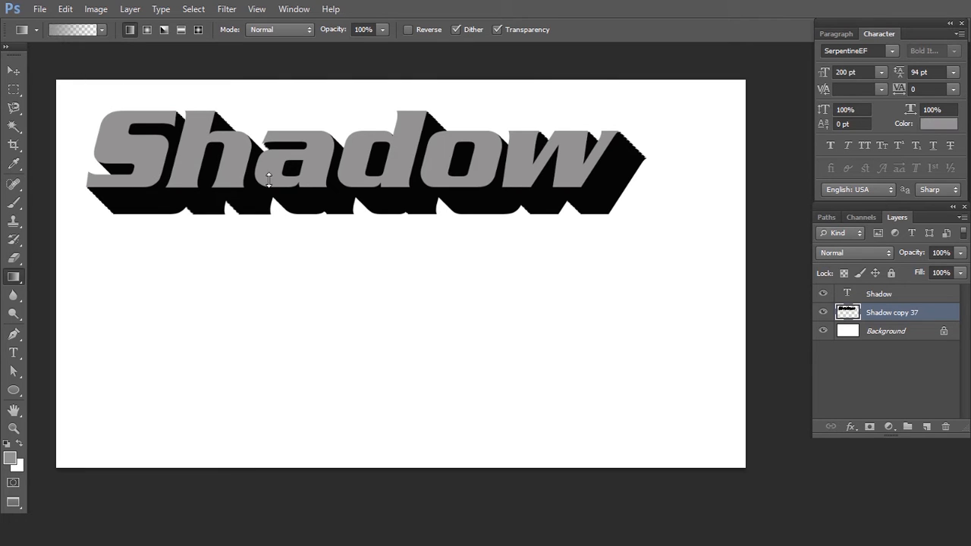
{"action": "left_click", "coordinate": [84, 33]}
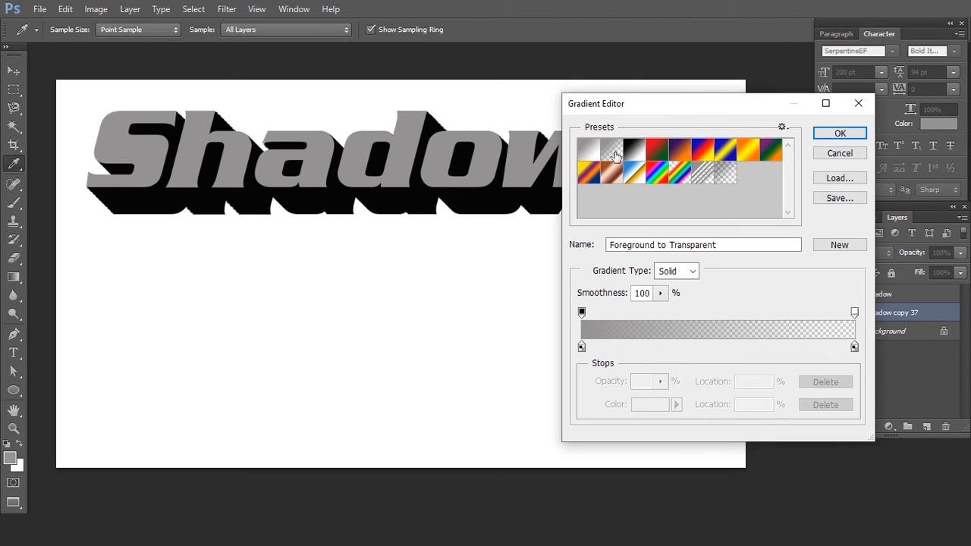
{"action": "left_click", "coordinate": [840, 133]}
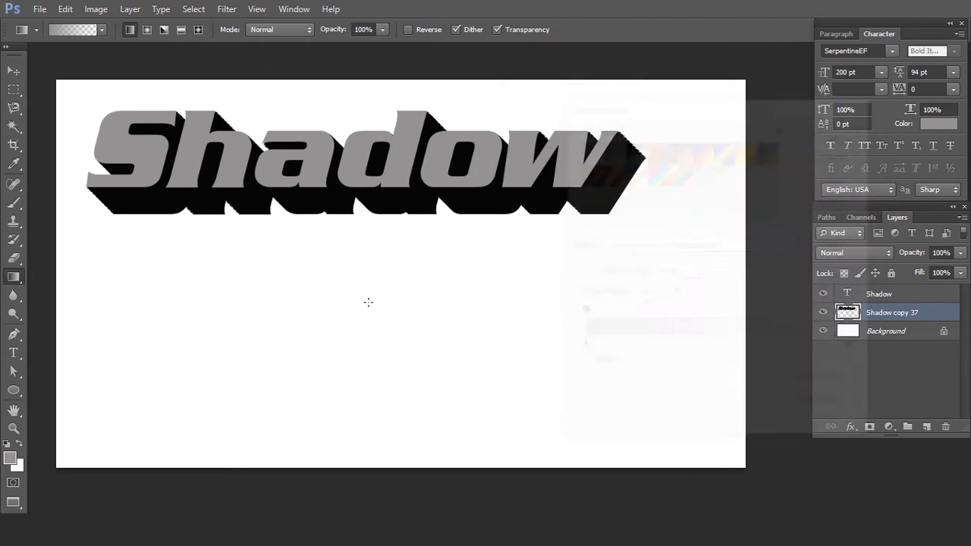
{"action": "left_click_drag", "start_coordinate": [383, 210], "coordinate": [379, 158]}
{"action": "left_click_drag", "start_coordinate": [376, 198], "coordinate": [371, 169]}
{"action": "key", "text": "ctrl+z"}
{"action": "left_click_drag", "start_coordinate": [363, 271], "coordinate": [364, 149]}
{"action": "key", "text": "ctrl+z"}
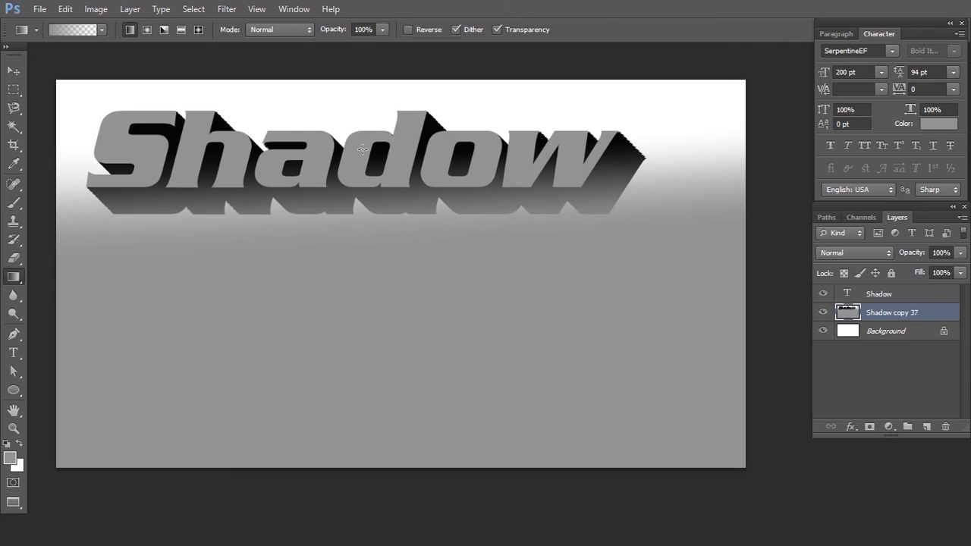
- Apply the grey-to-transparent gradient upward over the merged shadow layer, and fill the Background layer with the same grey
{"action": "left_click_drag", "start_coordinate": [359, 245], "coordinate": [364, 129]}
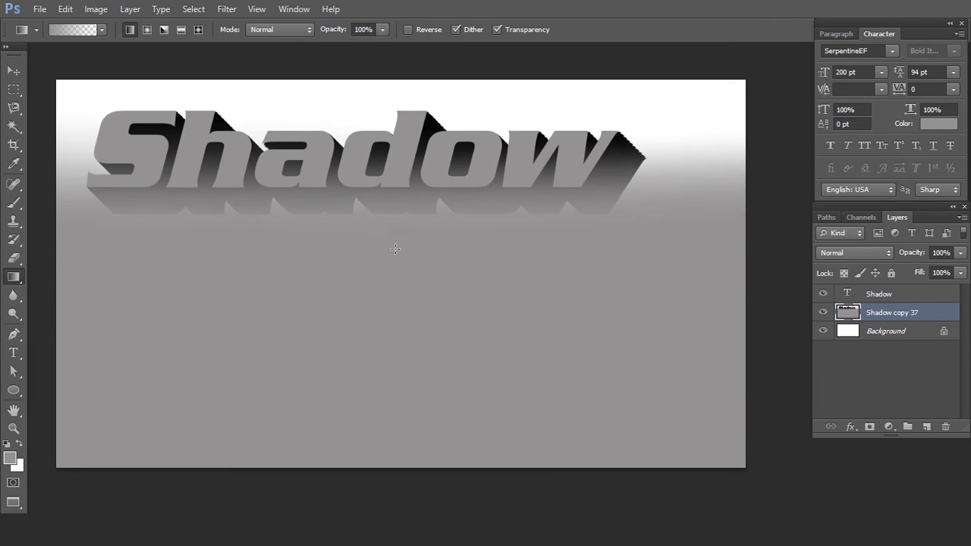
{"action": "left_click", "coordinate": [889, 331]}
{"action": "key", "text": "i"}
{"action": "left_click", "coordinate": [563, 344]}
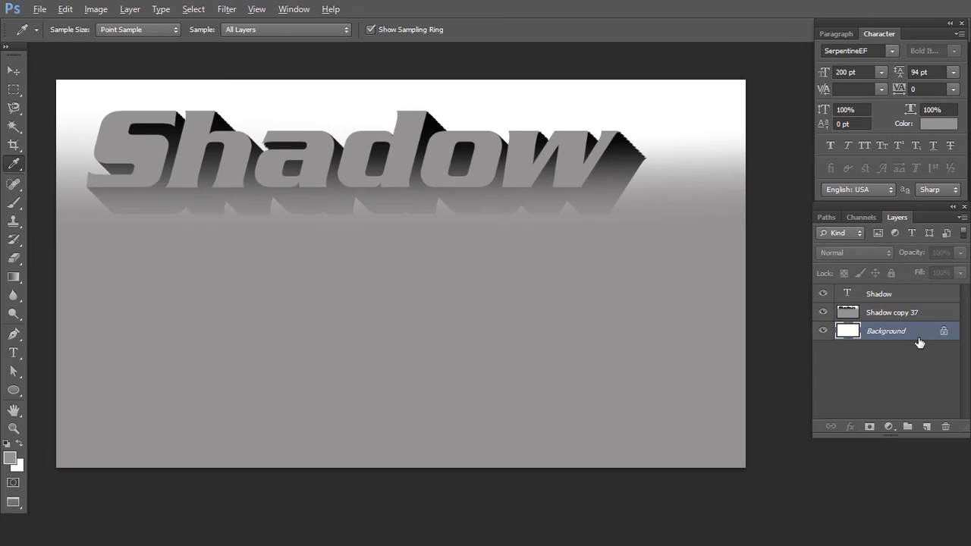
{"action": "key", "text": "alt+BackSpace"}
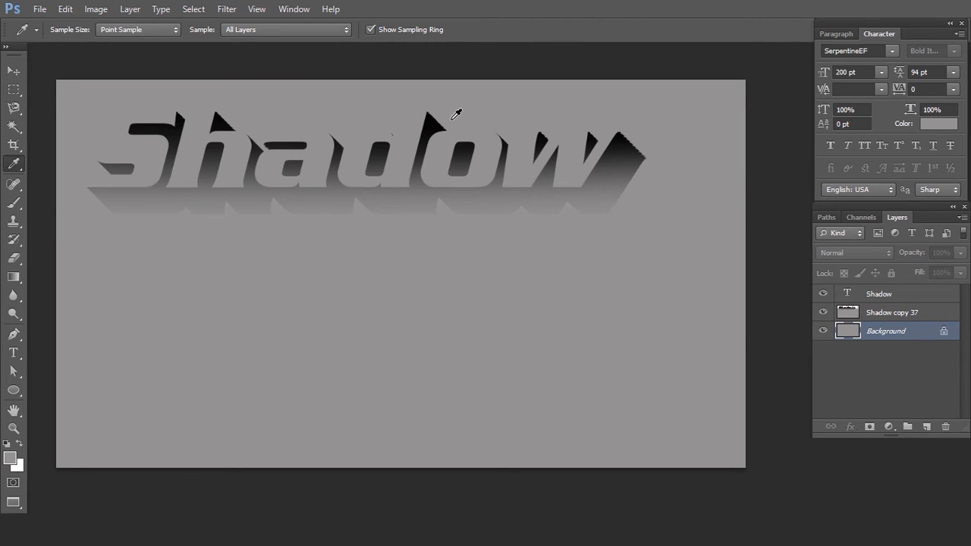
- Add an outside Stroke layer style to the Shadow text layer with a size of 1 px
{"action": "left_click", "coordinate": [890, 296]}
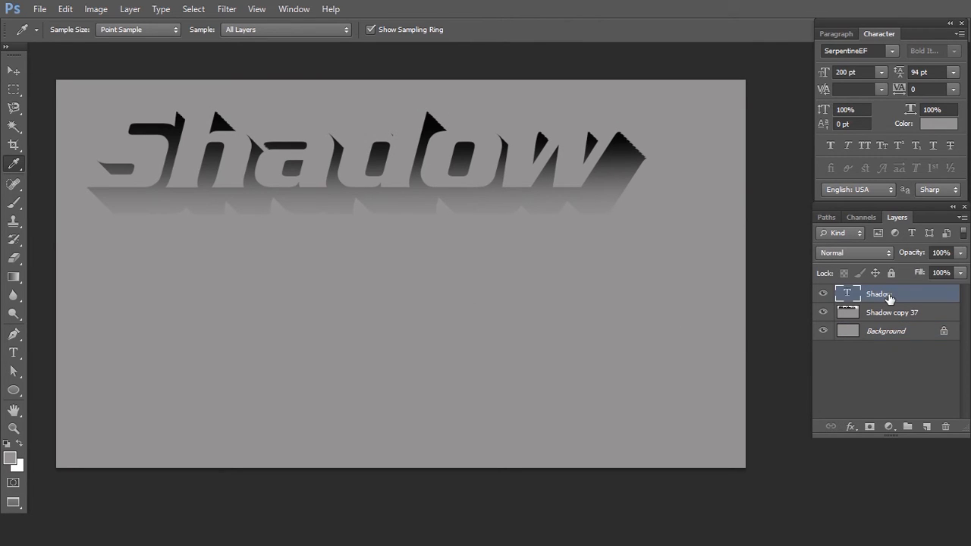
{"action": "left_click", "coordinate": [850, 427]}
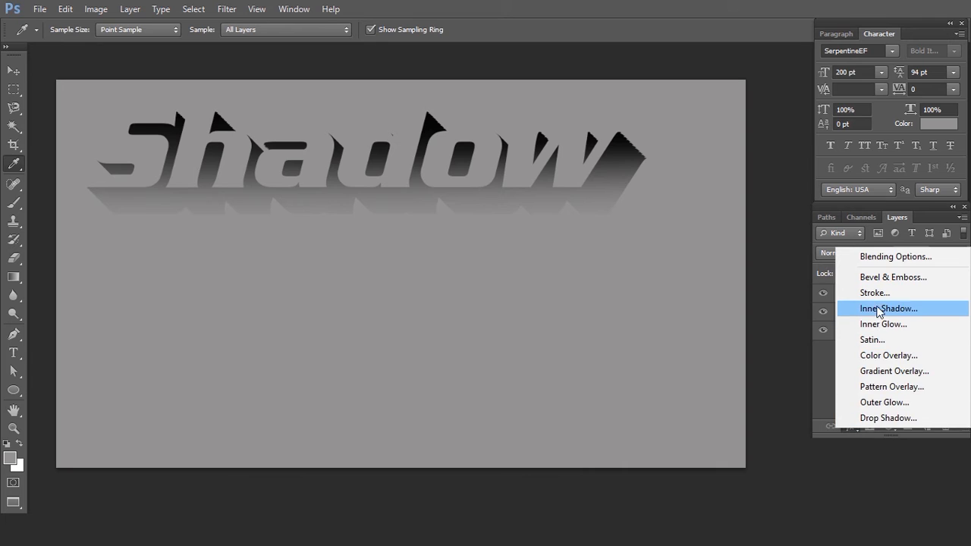
{"action": "left_click", "coordinate": [873, 296]}
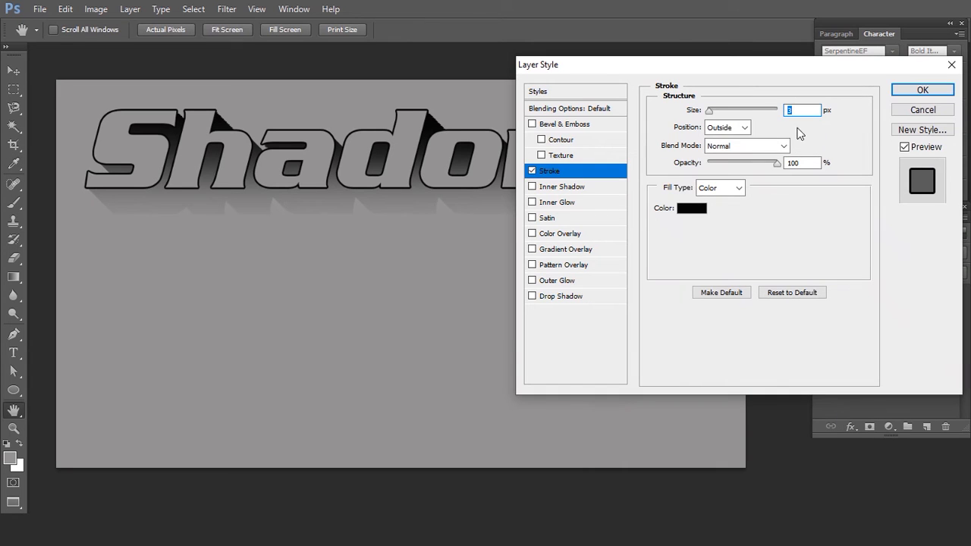
{"action": "type", "text": "1"}
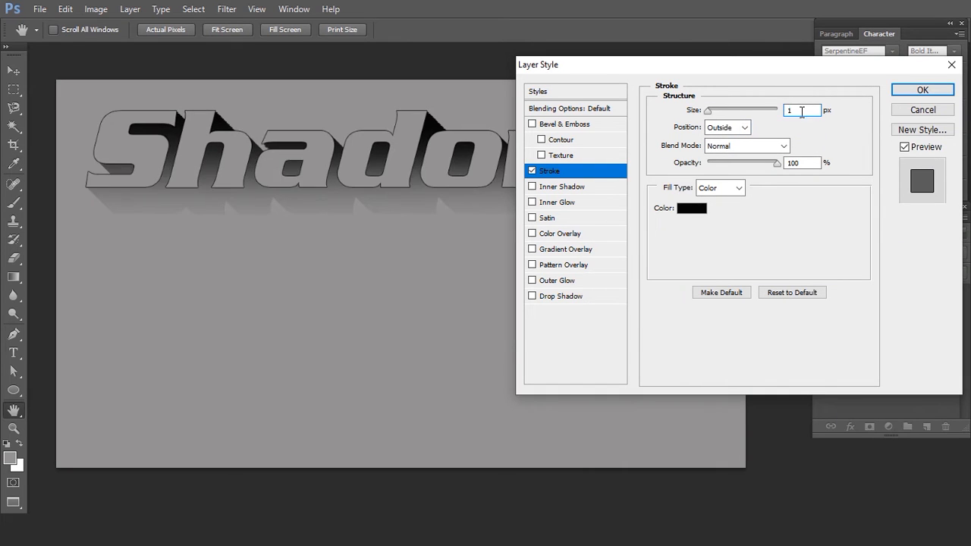
- Set the stroke color to grey 6f6c6c, apply the layer style, and collapse the layer's effects list
{"action": "left_click", "coordinate": [691, 210]}
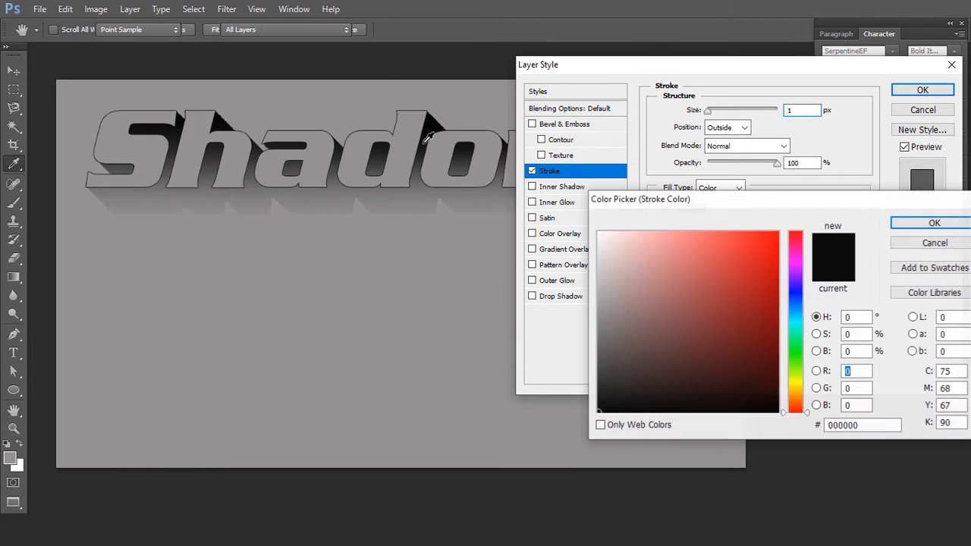
{"action": "left_click", "coordinate": [375, 88]}
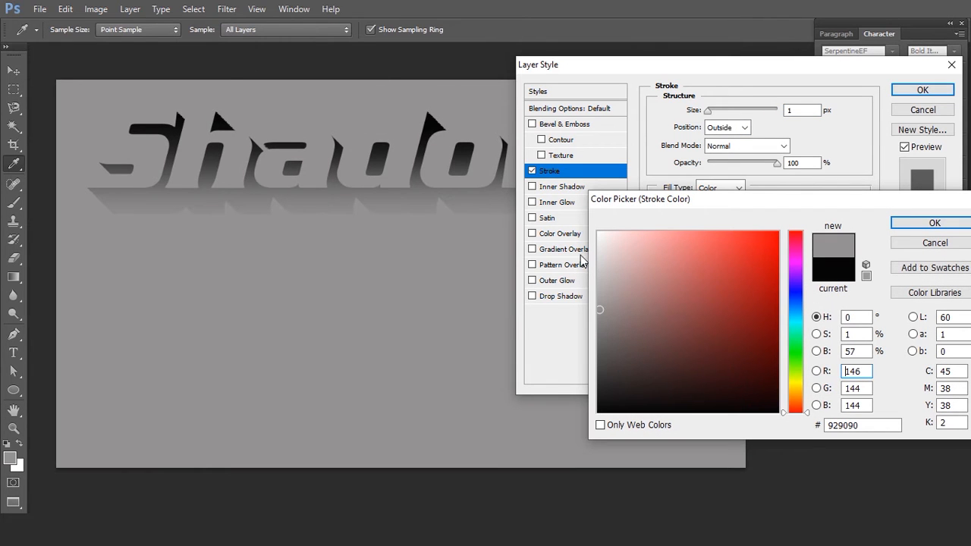
{"action": "left_click", "coordinate": [602, 290]}
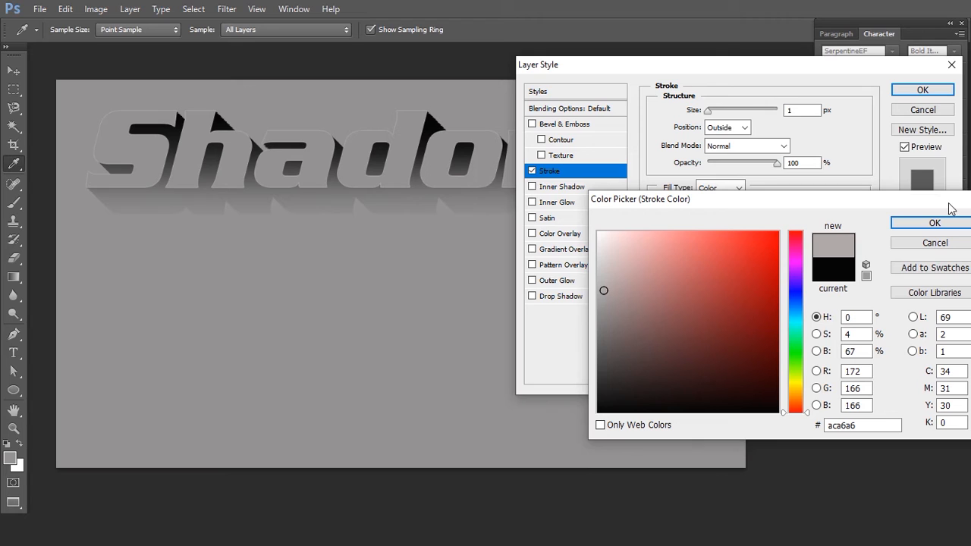
{"action": "left_click", "coordinate": [600, 301]}
{"action": "left_click", "coordinate": [600, 317]}
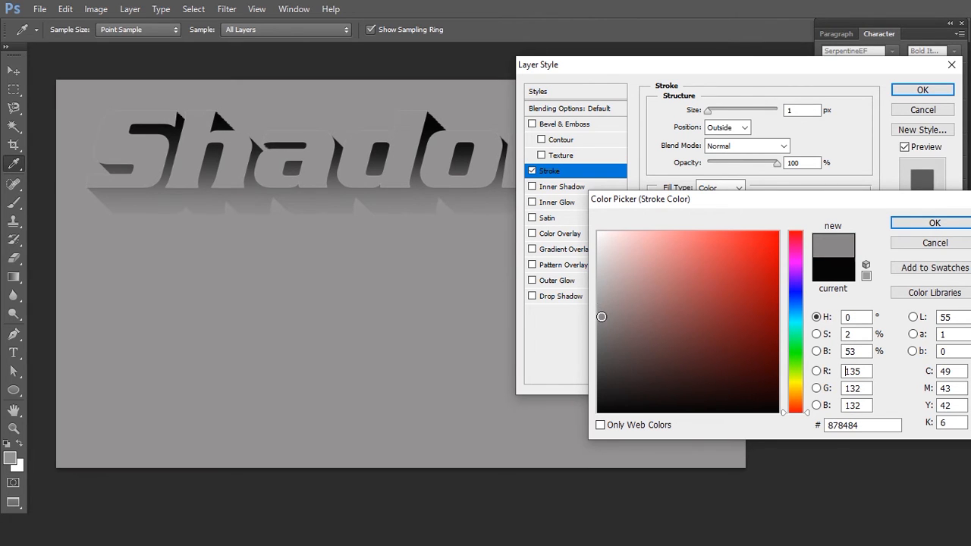
{"action": "left_click", "coordinate": [603, 324]}
{"action": "left_click", "coordinate": [602, 333]}
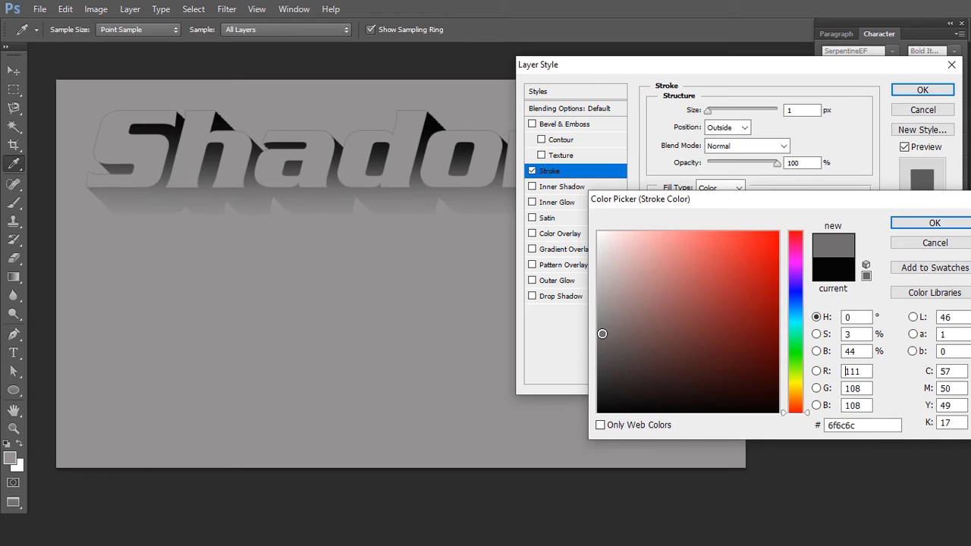
{"action": "key", "text": "Return"}
{"action": "key", "text": "Return"}
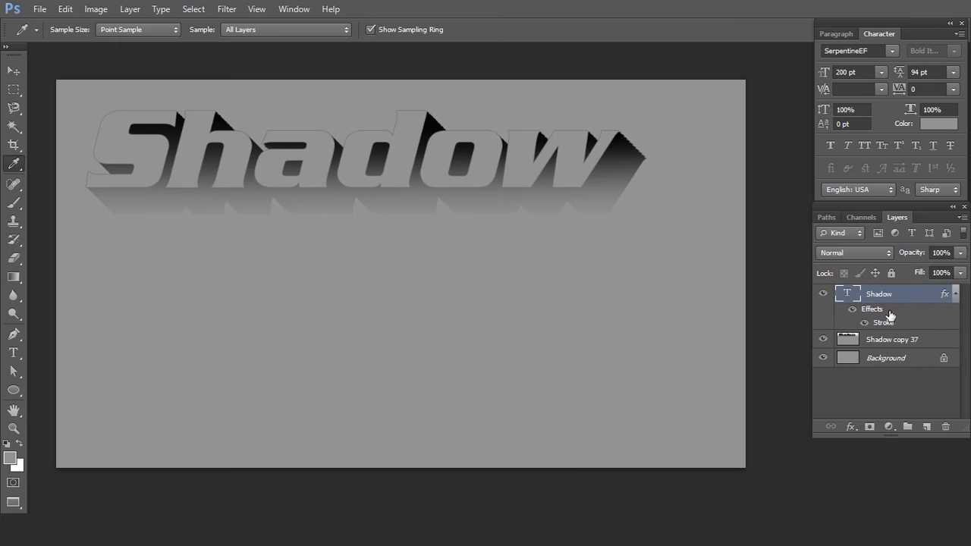
{"action": "left_click", "coordinate": [955, 295]}
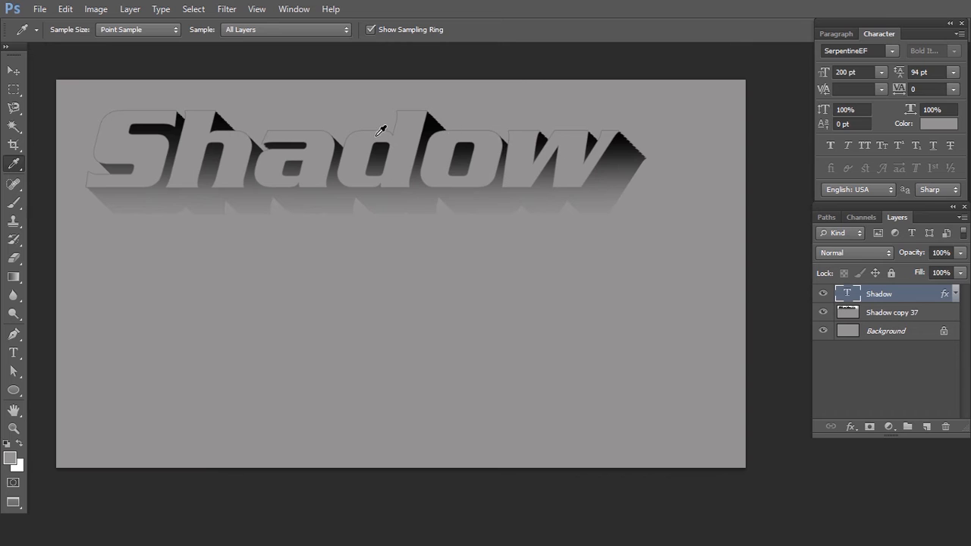
- Add the paragraph text "Shadow" in a wide text box below the first word
{"action": "key", "text": "v"}
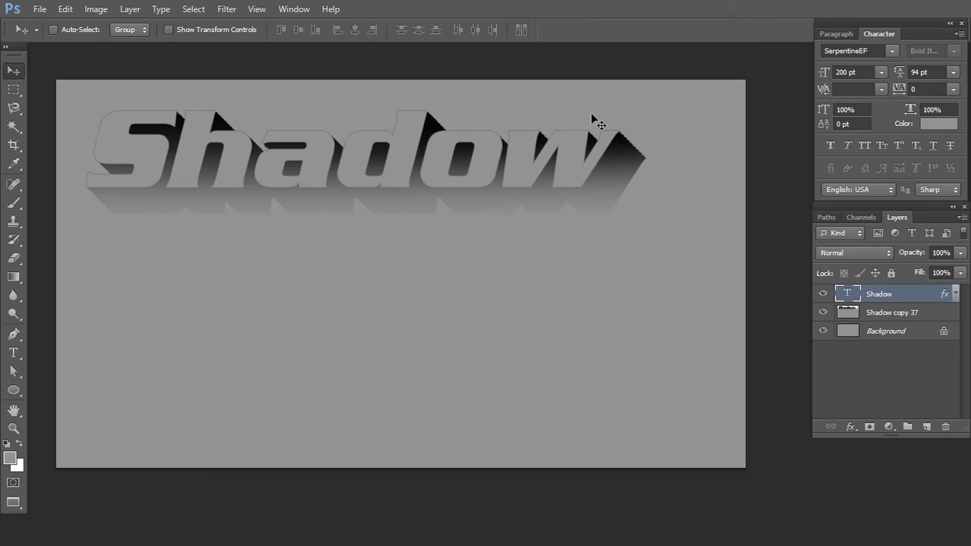
{"action": "key", "text": "t"}
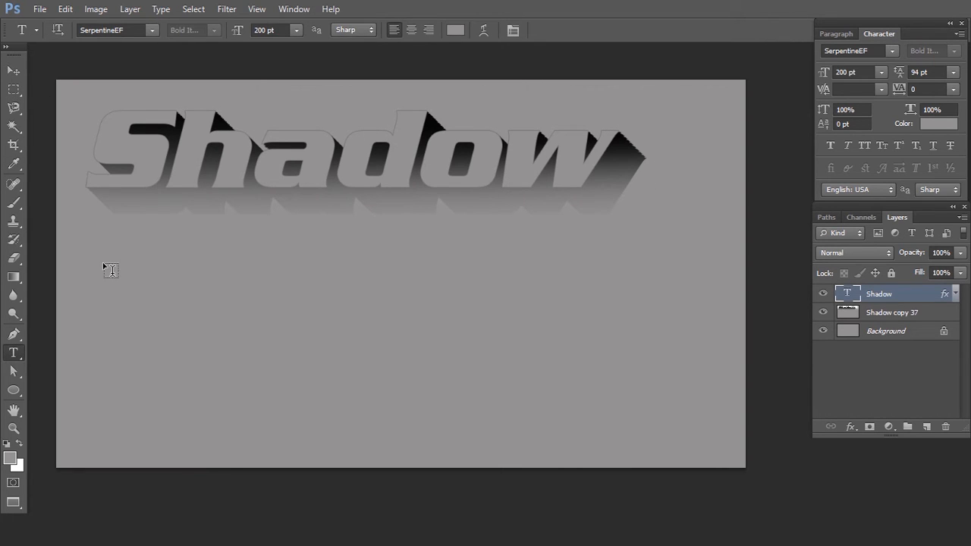
{"action": "left_click_drag", "start_coordinate": [104, 264], "coordinate": [680, 422]}
{"action": "type", "text": "Shadow"}
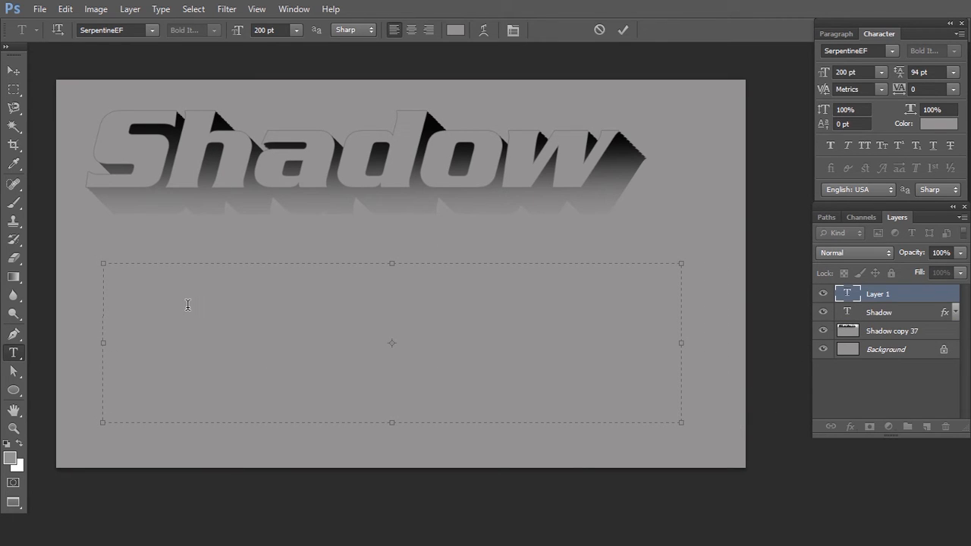
- Recolor the entire new Shadow text to dark grey 5f5e5e and commit the text
{"action": "key", "text": "ctrl+a"}
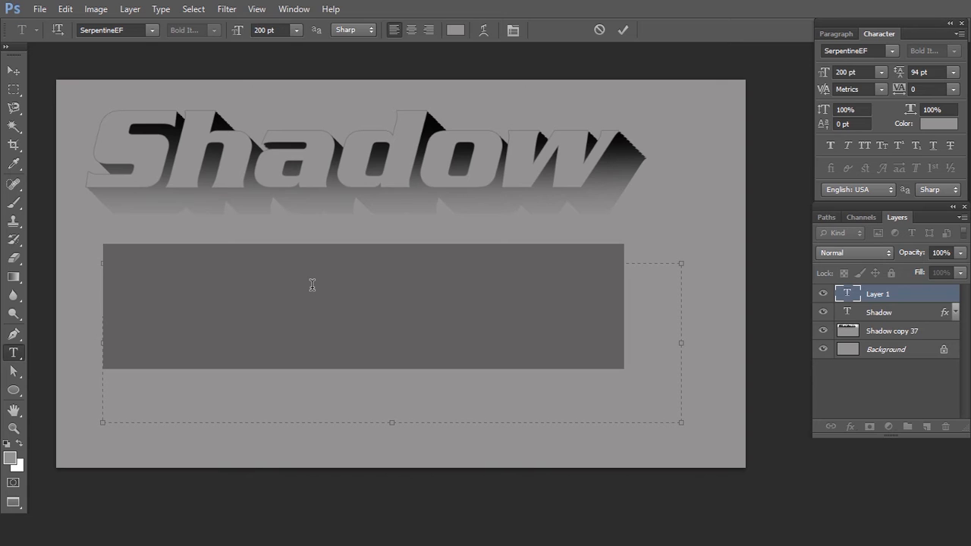
{"action": "left_click", "coordinate": [455, 30]}
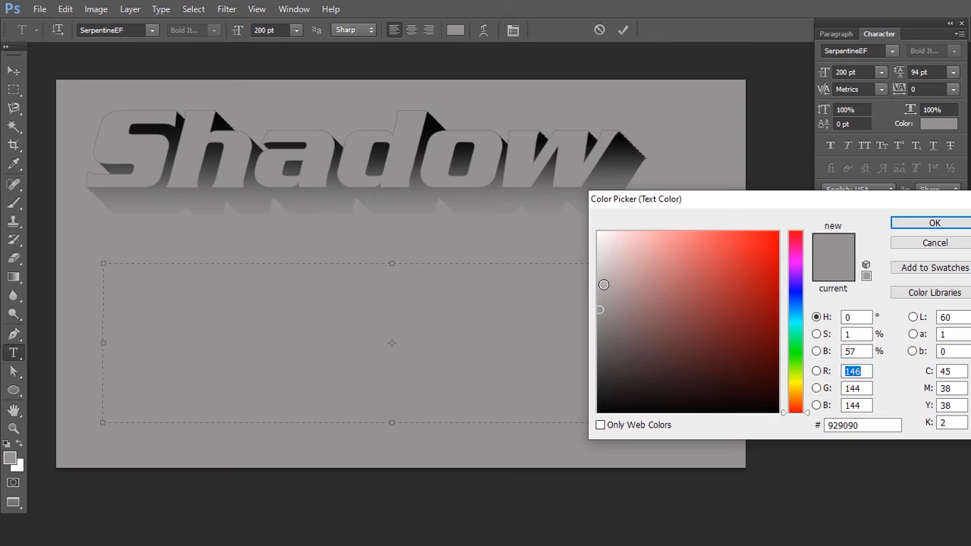
{"action": "left_click", "coordinate": [604, 284]}
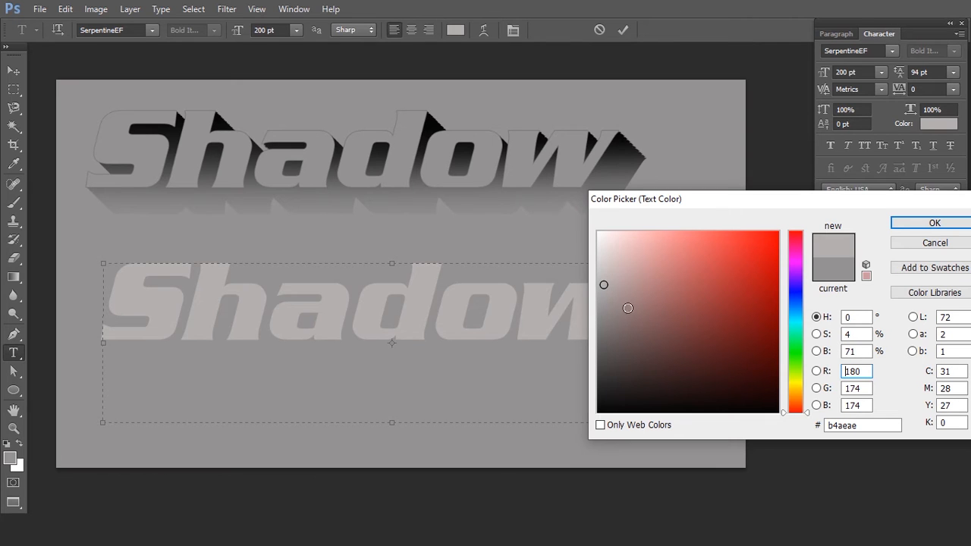
{"action": "left_click", "coordinate": [614, 318]}
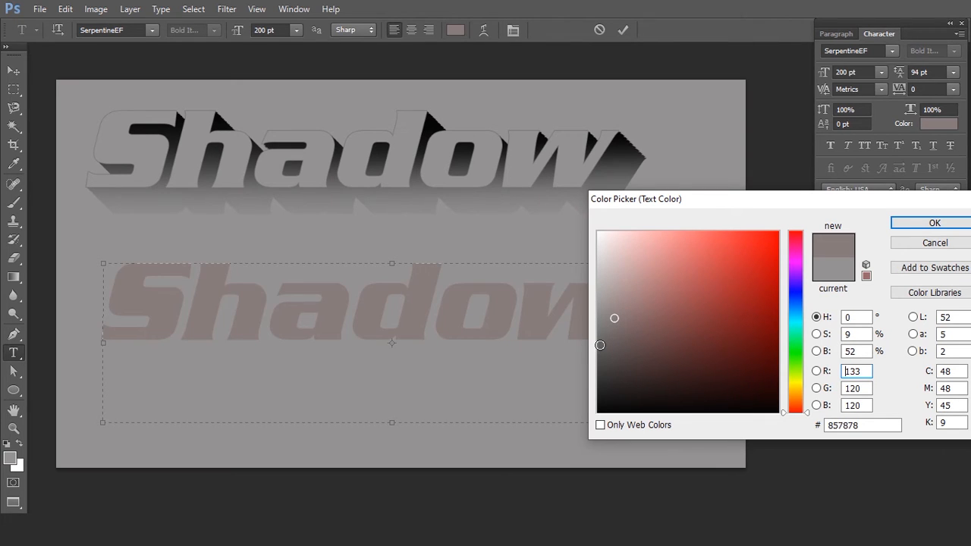
{"action": "left_click", "coordinate": [600, 345]}
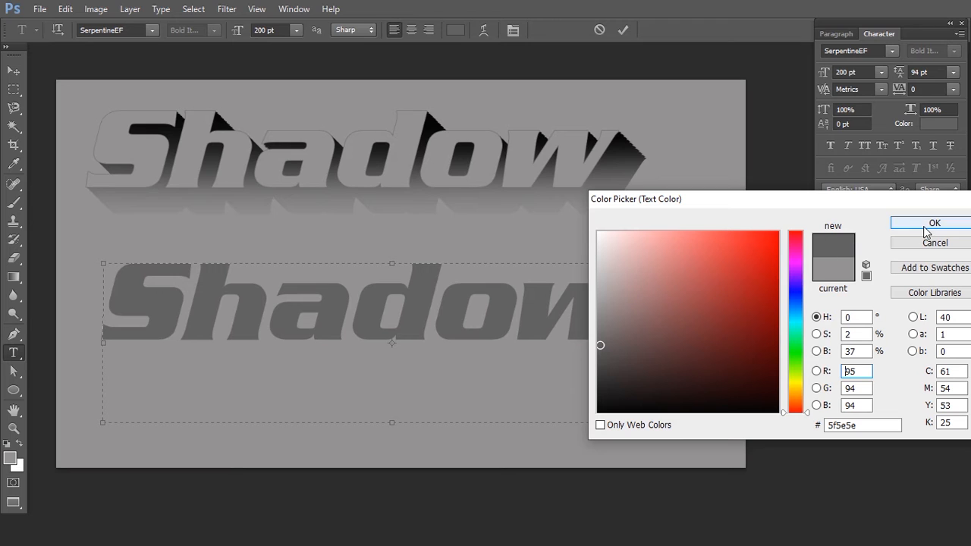
{"action": "left_click", "coordinate": [925, 225]}
{"action": "key", "text": "ctrl+Return"}
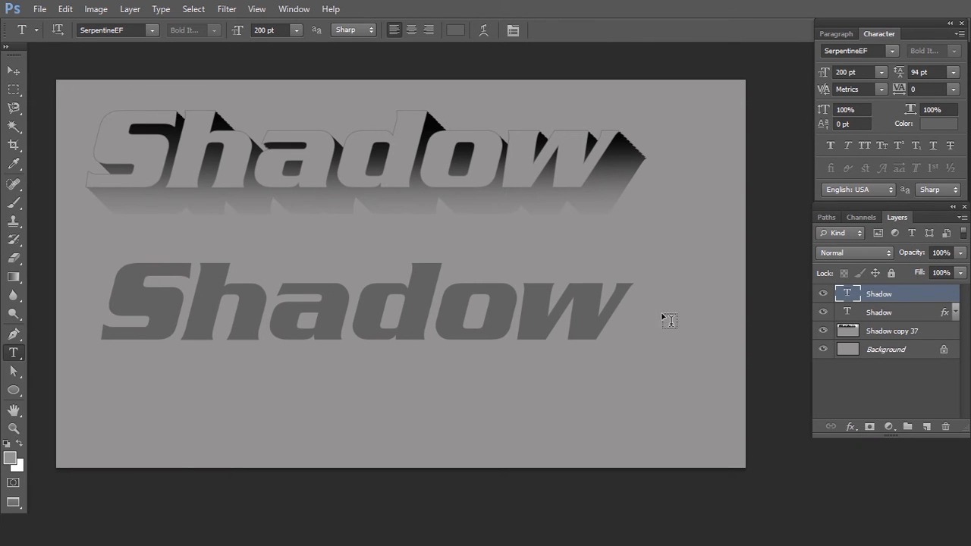
- Change the lower Shadow text's font to Arial Rounded MT Bold
{"action": "left_click", "coordinate": [582, 312]}
{"action": "key", "text": "ctrl+a"}
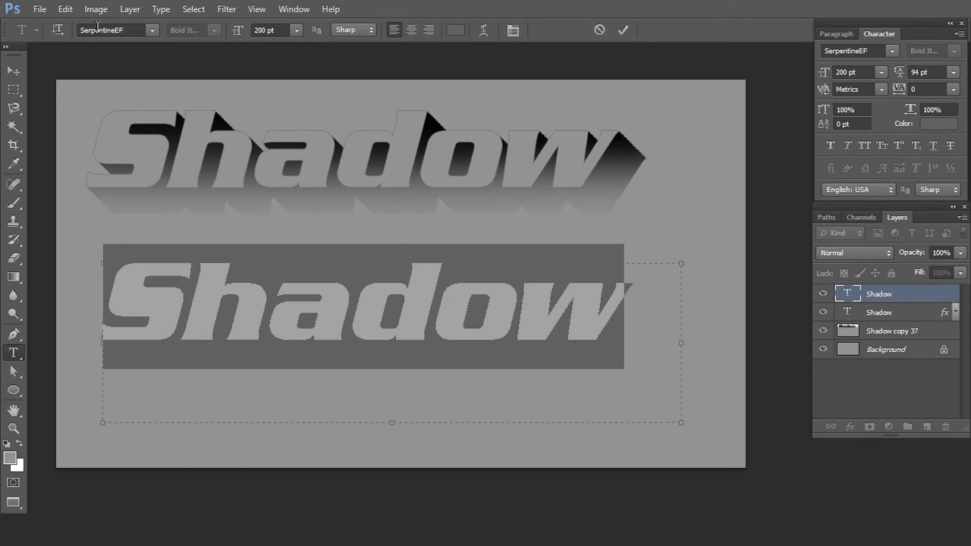
{"action": "left_click", "coordinate": [151, 31]}
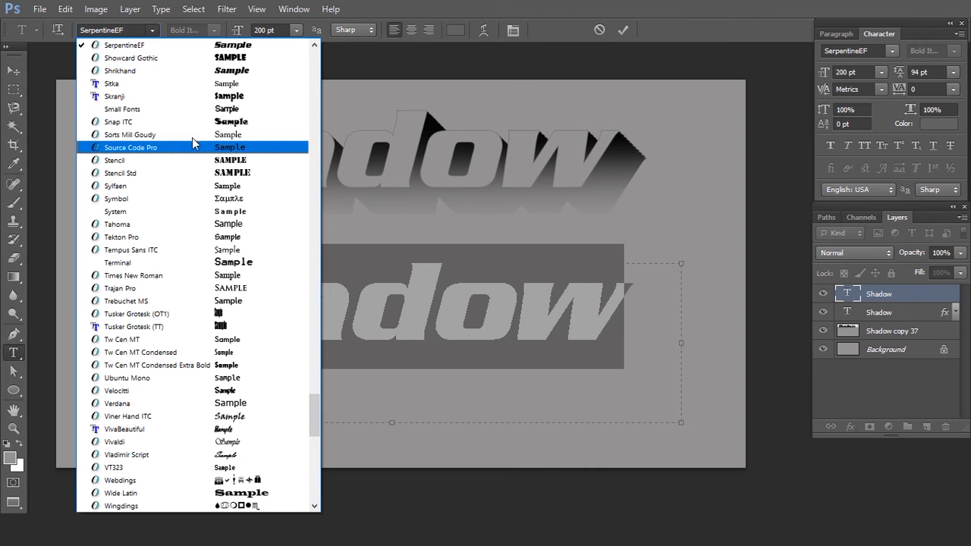
{"action": "left_click_drag", "start_coordinate": [313, 420], "coordinate": [315, 45]}
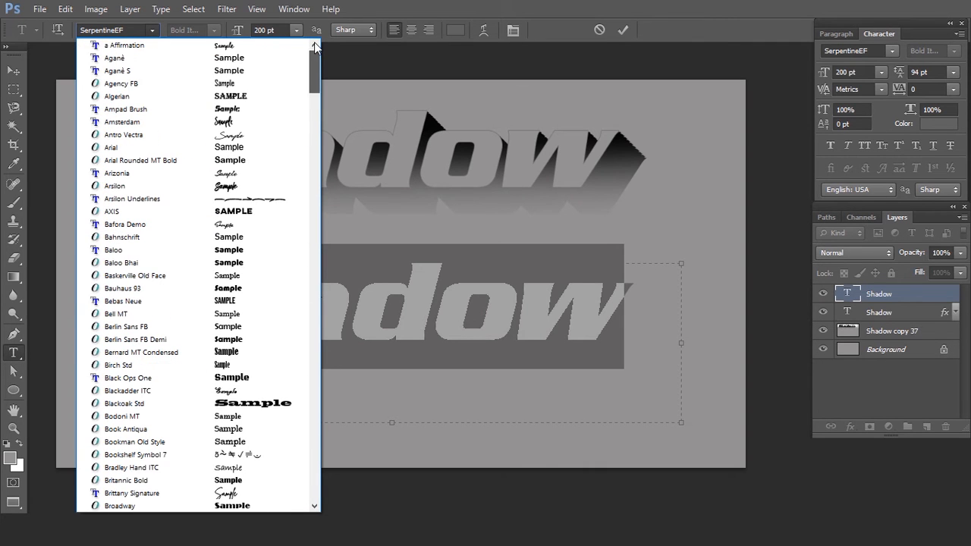
{"action": "left_click", "coordinate": [160, 167]}
{"action": "left_click", "coordinate": [268, 283]}
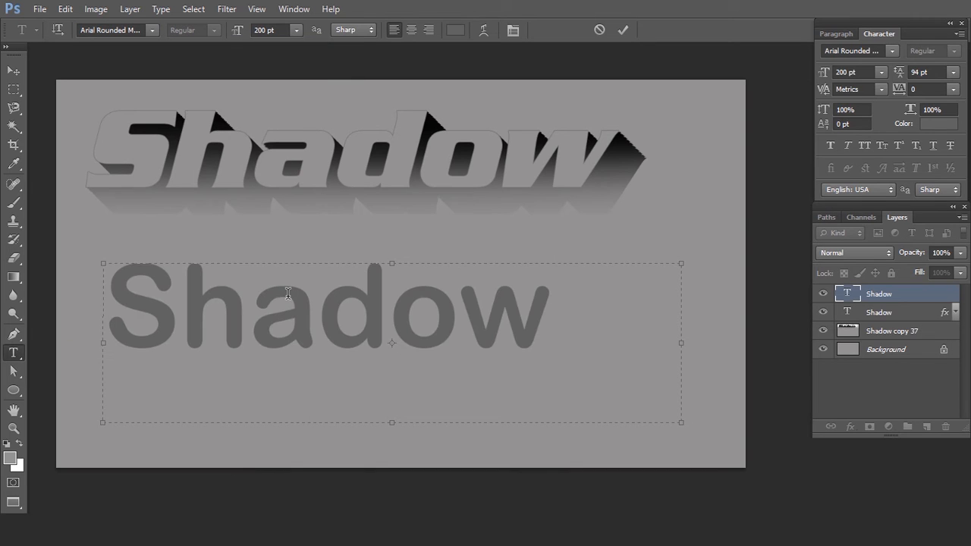
{"action": "key", "text": "ctrl+Return"}
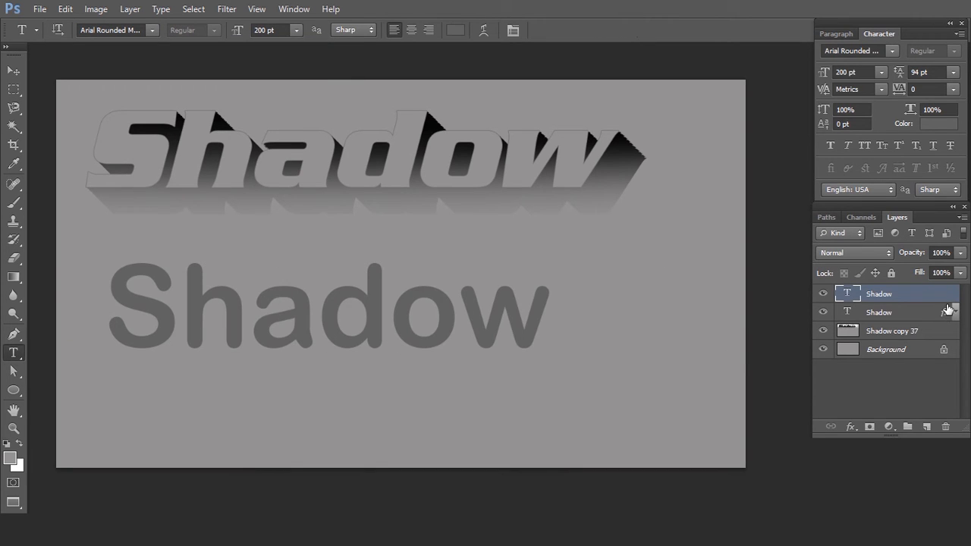
- Duplicate the rounded Shadow text layer, place the original above the copy and hide it, leaving the copy selected
{"action": "key", "text": "ctrl+j"}
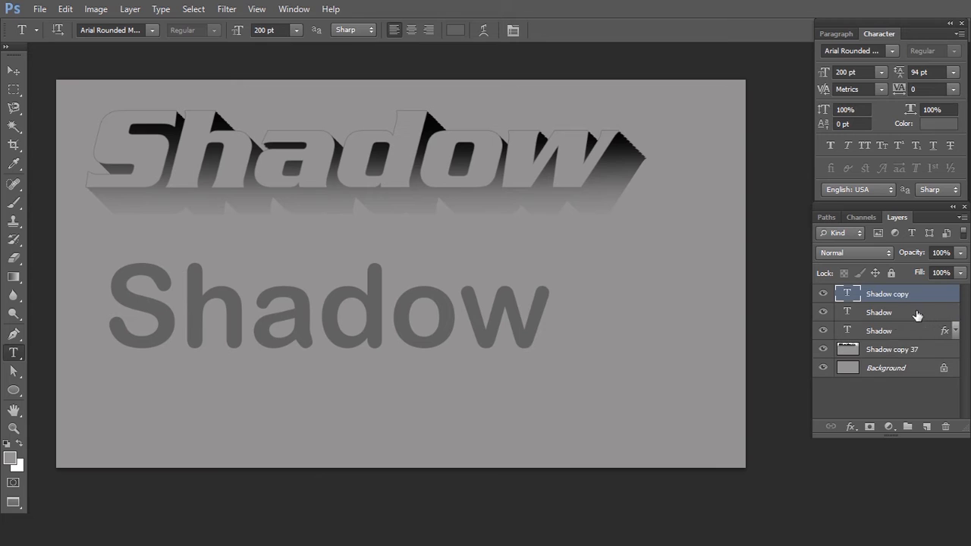
{"action": "left_click_drag", "start_coordinate": [906, 315], "coordinate": [904, 295]}
{"action": "left_click", "coordinate": [824, 294]}
{"action": "key", "text": "alt+bracketleft"}
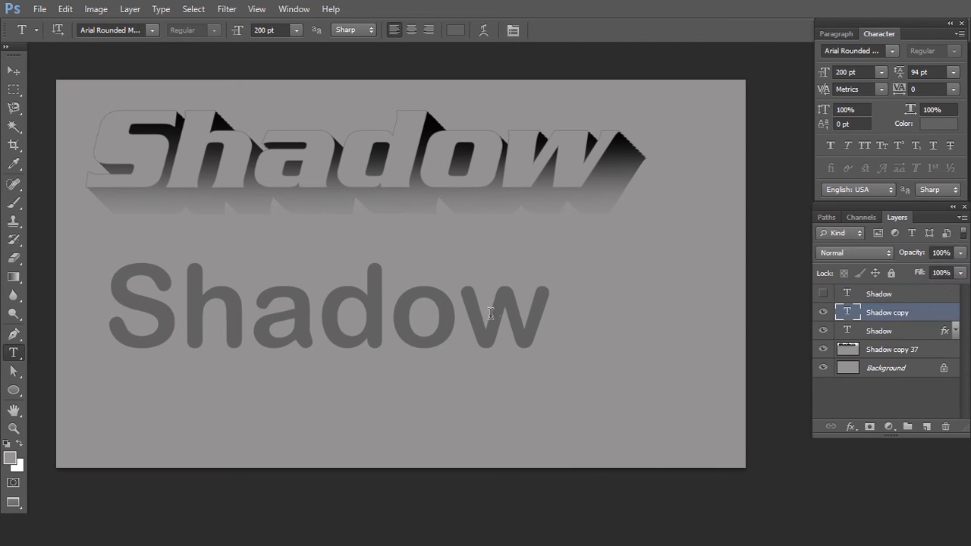
- Recolor the duplicated Shadow text to the darker grey 4a4848 and show the original layer above it again
{"action": "left_click", "coordinate": [493, 315]}
{"action": "key", "text": "ctrl+a"}
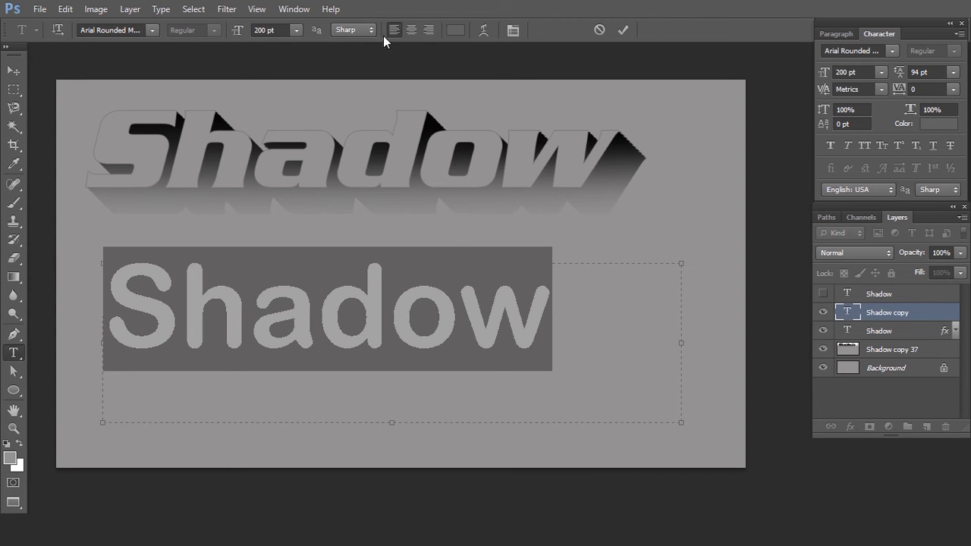
{"action": "left_click", "coordinate": [455, 29]}
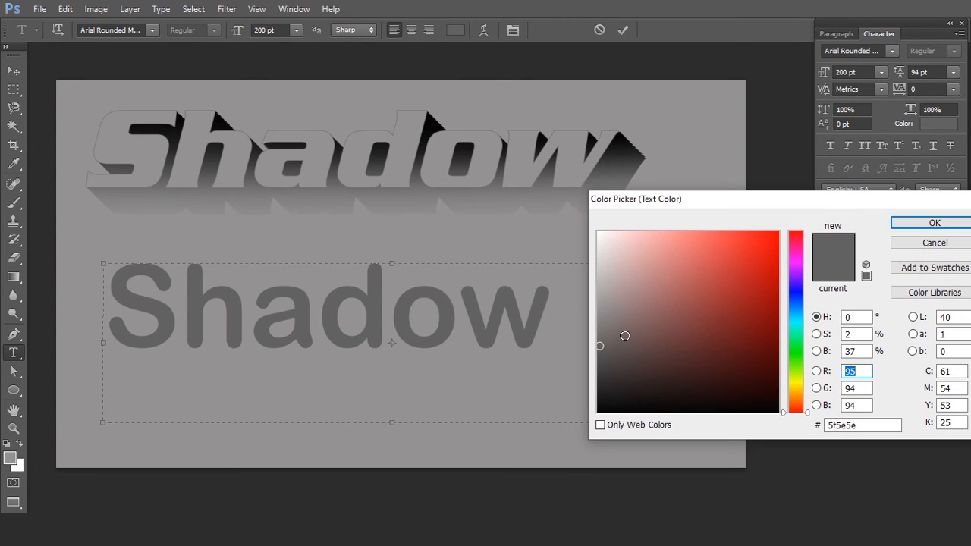
{"action": "left_click", "coordinate": [602, 360]}
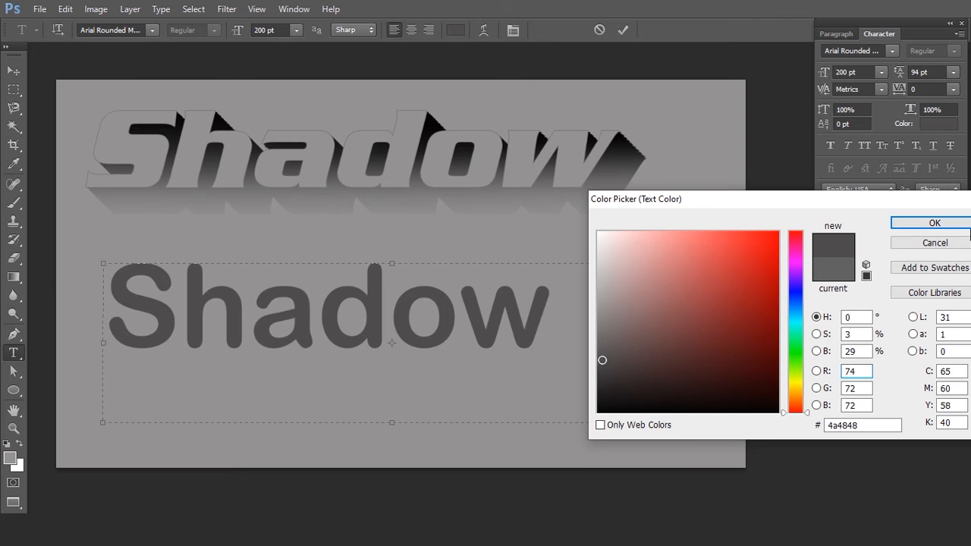
{"action": "left_click", "coordinate": [935, 223]}
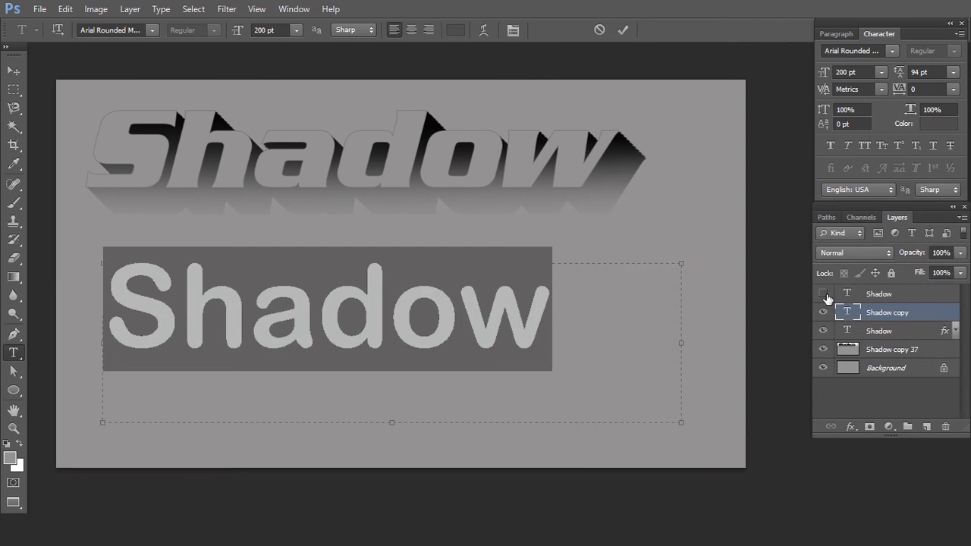
{"action": "left_click", "coordinate": [823, 294]}
- Select the darker Shadow layer and toggle the visibility of the layer above it to compare the two greys
{"action": "left_click", "coordinate": [874, 296]}
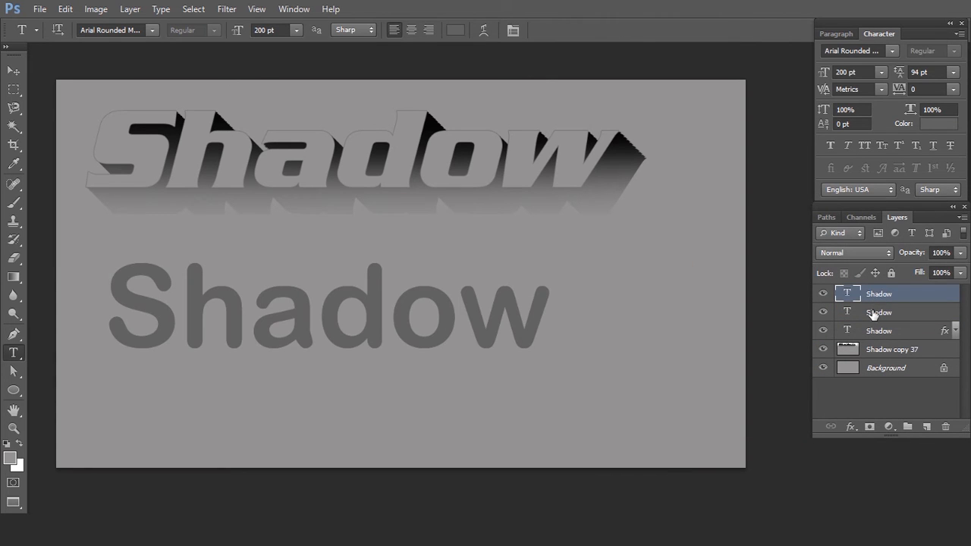
{"action": "left_click", "coordinate": [874, 313]}
{"action": "left_click", "coordinate": [824, 295]}
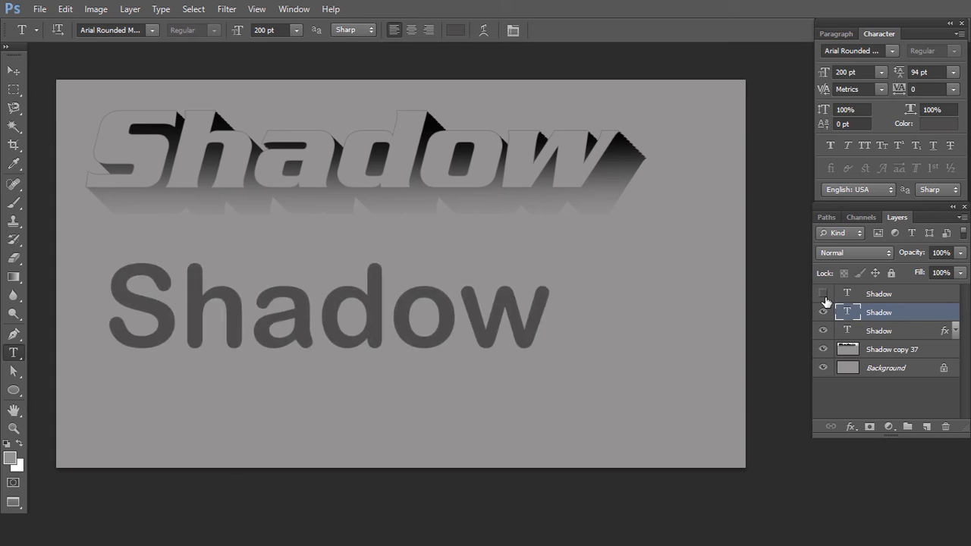
{"action": "left_click", "coordinate": [823, 295]}
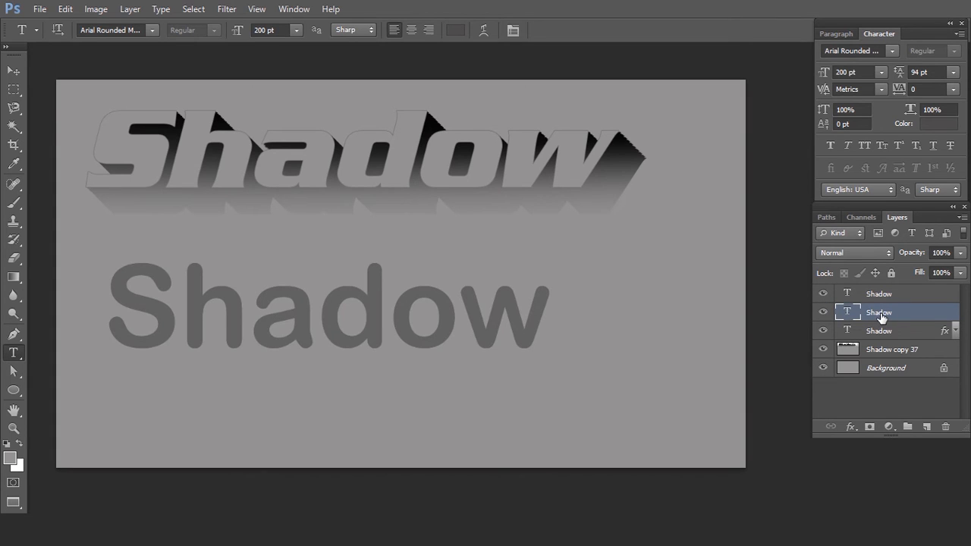
- Nudge the darker Shadow text layer slightly down and to the right with Free Transform
{"action": "key", "text": "ctrl+t"}
{"action": "key", "text": "Down"}
{"action": "key", "text": "Down"}
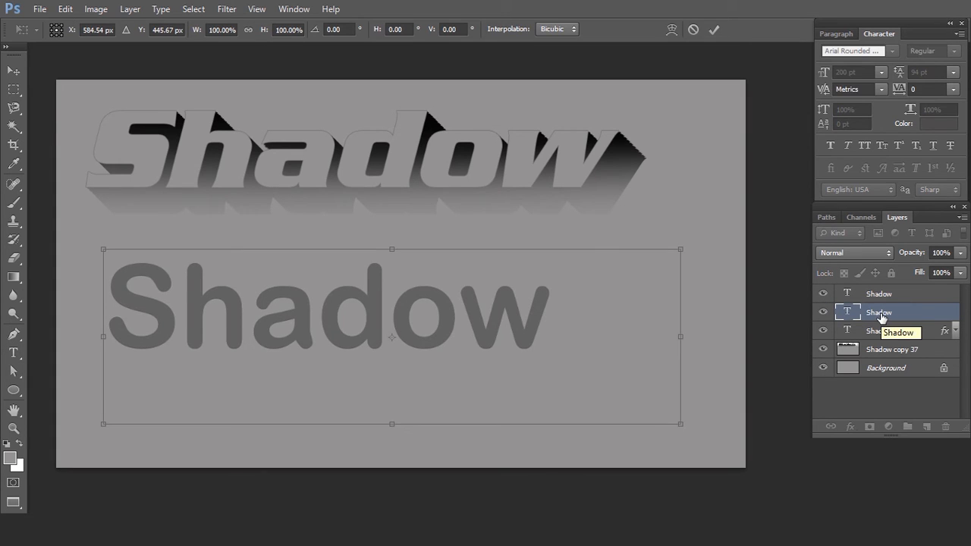
{"action": "key", "text": "Right"}
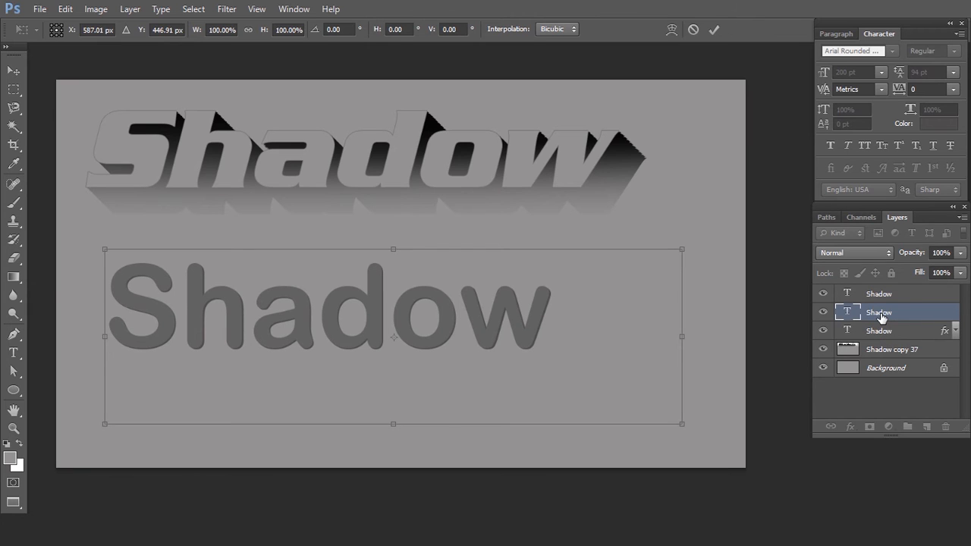
{"action": "key", "text": "t"}
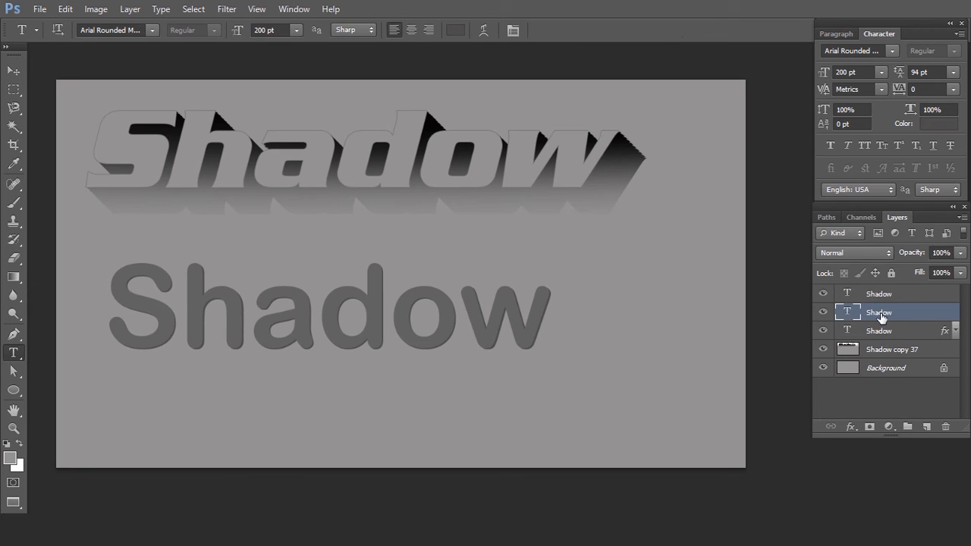
- Repeat the nudge transform on successive duplicates up to Shadow copy 33, building a long diagonal shadow behind the rounded text
{"action": "key", "text": "ctrl+alt+shift+t"}
{"action": "key", "text": "ctrl+alt+shift+t"}
{"action": "key", "text": "ctrl+alt+shift+t"}
{"action": "key", "text": "ctrl+alt+shift+t"}
{"action": "key", "text": "ctrl+alt+shift+t"}
{"action": "key", "text": "ctrl+alt+shift+t"}
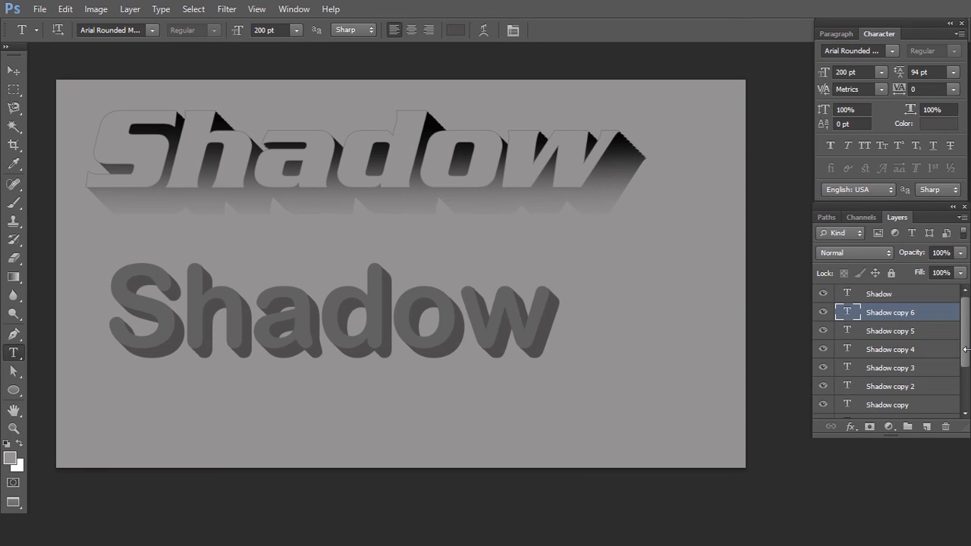
{"action": "key", "text": "ctrl+alt+shift+t"}
{"action": "key", "text": "ctrl+alt+shift+t"}
{"action": "key", "text": "ctrl+alt+shift+t"}
{"action": "key", "text": "ctrl+alt+shift+t"}
{"action": "key", "text": "ctrl+alt+shift+t"}
{"action": "key", "text": "ctrl+alt+shift+t"}
{"action": "key", "text": "ctrl+alt+shift+t"}
{"action": "key", "text": "ctrl+alt+shift+t"}
{"action": "key", "text": "ctrl+alt+shift+t"}
{"action": "key", "text": "ctrl+alt+shift+t"}
{"action": "key", "text": "ctrl+alt+shift+t"}
{"action": "key", "text": "ctrl+alt+shift+t"}
{"action": "key", "text": "ctrl+alt+shift+t"}
{"action": "key", "text": "ctrl+alt+shift+t"}
{"action": "key", "text": "ctrl+alt+shift+t"}
{"action": "key", "text": "ctrl+alt+shift+t"}
{"action": "key", "text": "ctrl+alt+shift+t"}
{"action": "key", "text": "ctrl+alt+shift+t"}
{"action": "key", "text": "ctrl+alt+shift+t"}
{"action": "key", "text": "ctrl+alt+shift+t"}
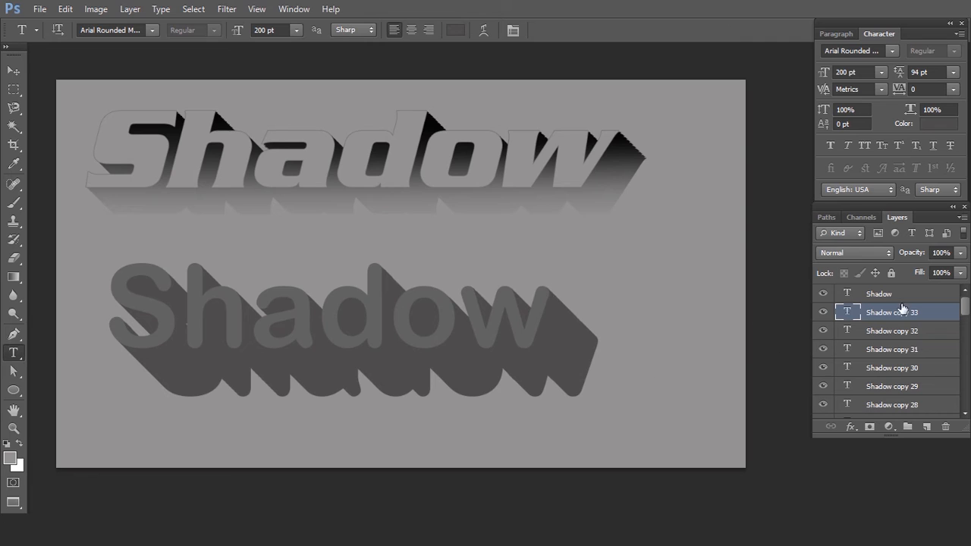
- Group all the darker Shadow layers that form the lower text's long shadow
{"action": "scroll", "coordinate": [908, 306], "scroll_direction": "down", "scroll_amount": 2}
{"action": "scroll", "coordinate": [908, 306], "scroll_direction": "down", "scroll_amount": 8}
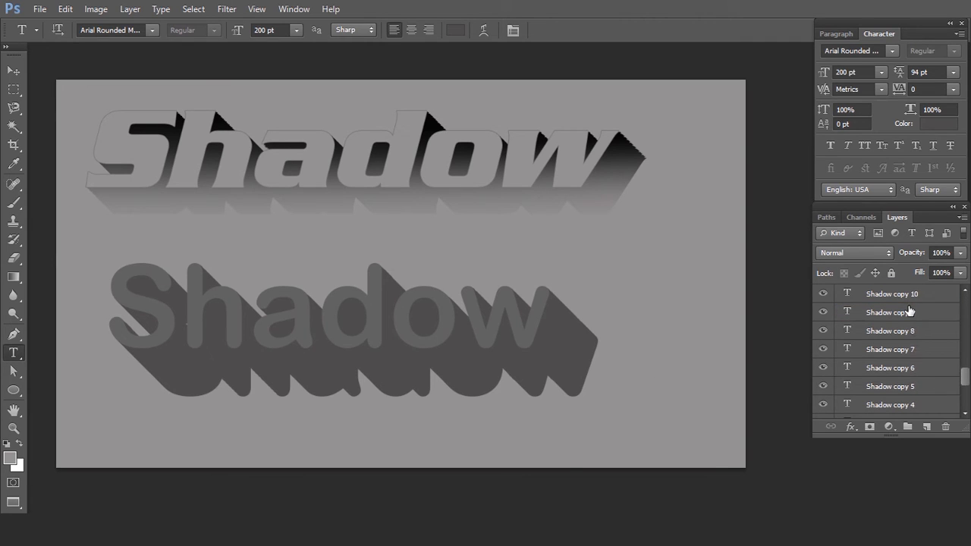
{"action": "scroll", "coordinate": [910, 311], "scroll_direction": "down", "scroll_amount": 2}
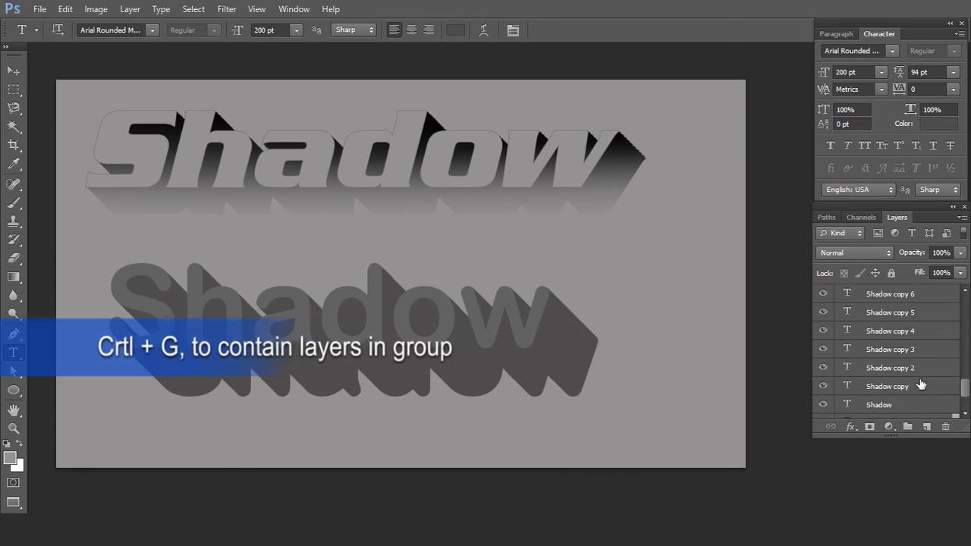
{"action": "left_click", "coordinate": [915, 389], "text": "shift"}
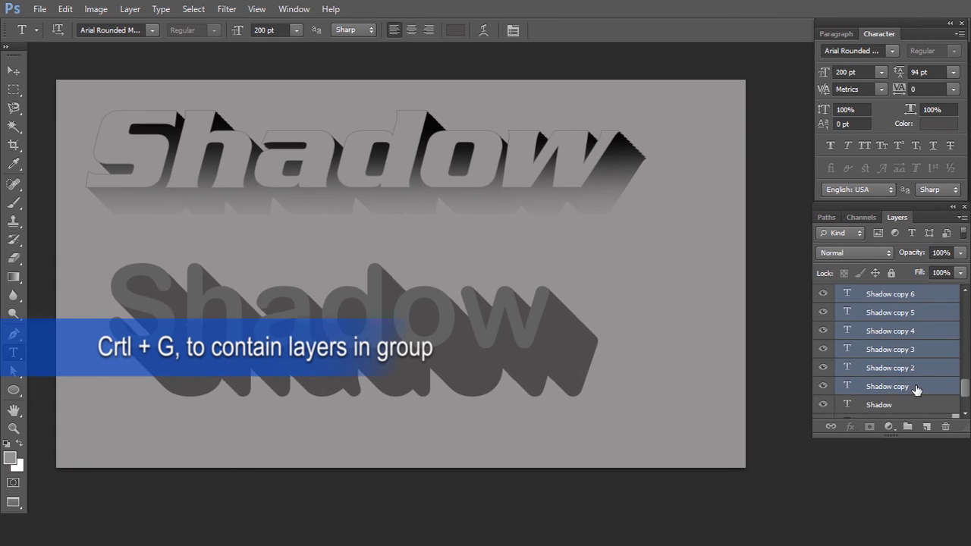
{"action": "key", "text": "ctrl+g"}
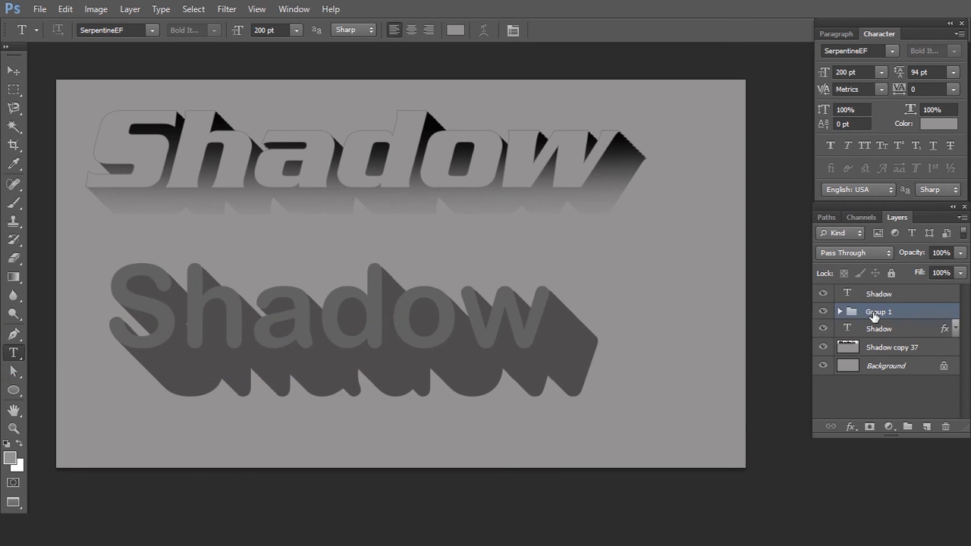
- Add a new empty layer above the shadow group and ready the Gradient tool with the Foreground to Transparent gradient
{"action": "key", "text": "ctrl+shift+n"}
{"action": "key", "text": "Return"}
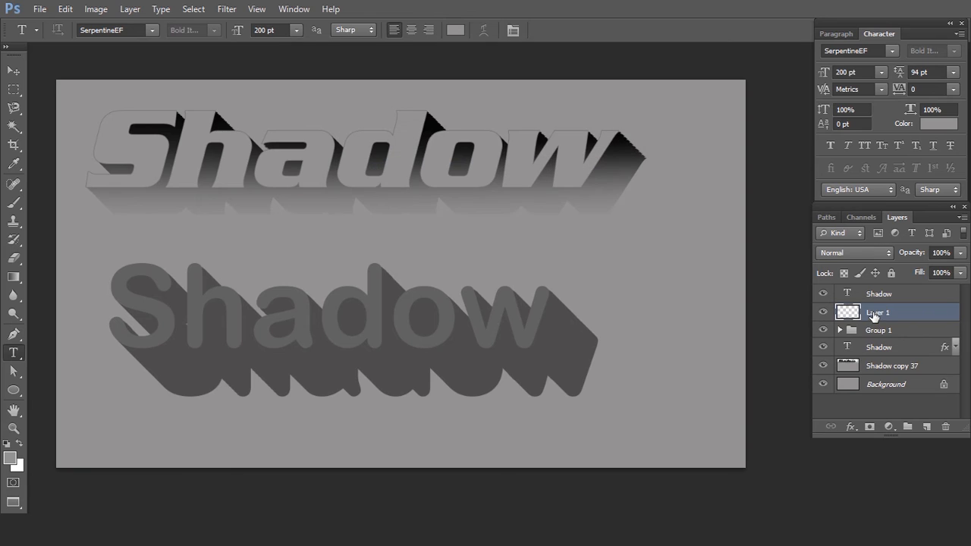
{"action": "key", "text": "g"}
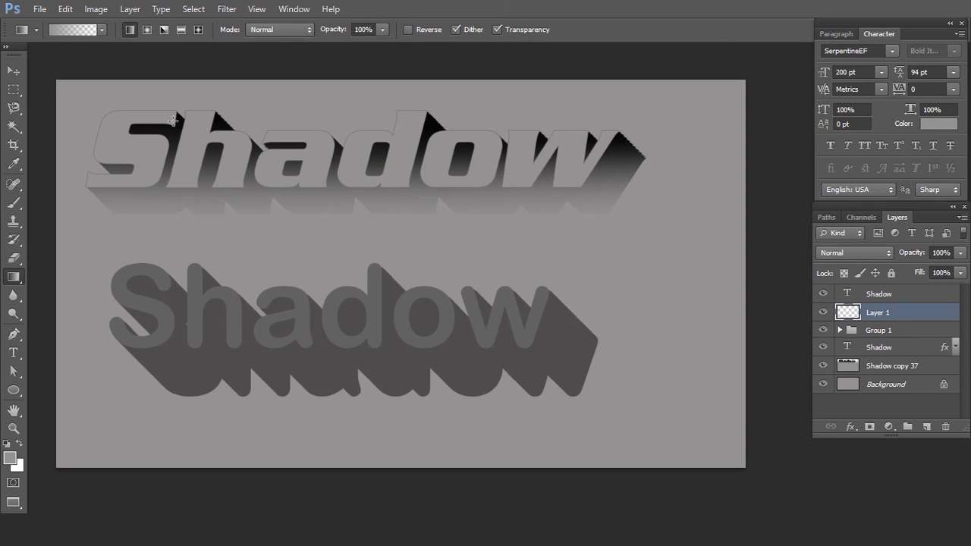
{"action": "left_click", "coordinate": [81, 30]}
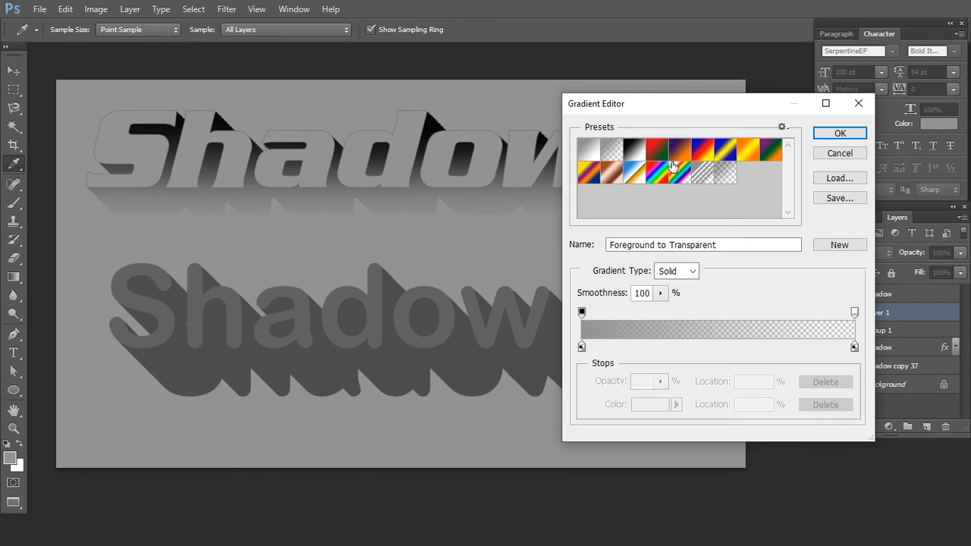
{"action": "left_click", "coordinate": [841, 135]}
- Fade the lower text's shadow with an upward linear gradient from below the shadow to the tops of the letters, redoing shorter attempts
{"action": "left_click_drag", "start_coordinate": [401, 396], "coordinate": [388, 342]}
{"action": "key", "text": "ctrl+z"}
{"action": "left_click_drag", "start_coordinate": [338, 425], "coordinate": [330, 314]}
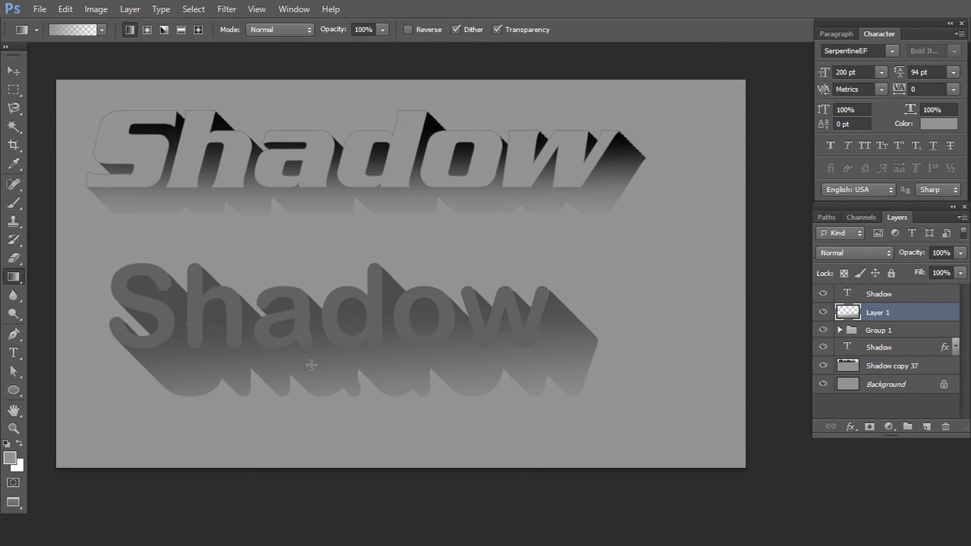
{"action": "key", "text": "ctrl+z"}
{"action": "left_click_drag", "start_coordinate": [332, 440], "coordinate": [329, 257]}
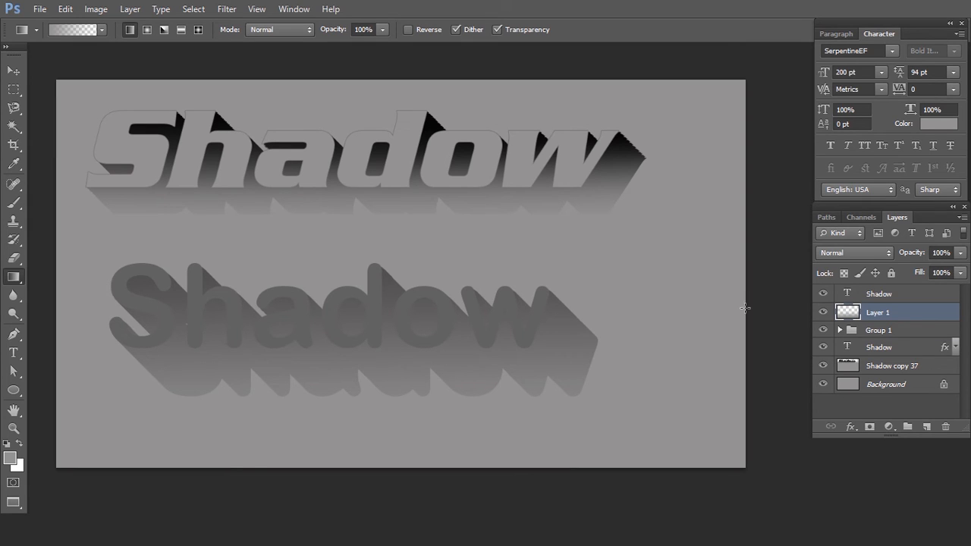
{"action": "mouse_move", "coordinate": [919, 256]}
{"action": "left_mouse_down"}
{"action": "mouse_move", "coordinate": [884, 256]}
{"action": "mouse_move", "coordinate": [911, 257]}
{"action": "left_mouse_up"}
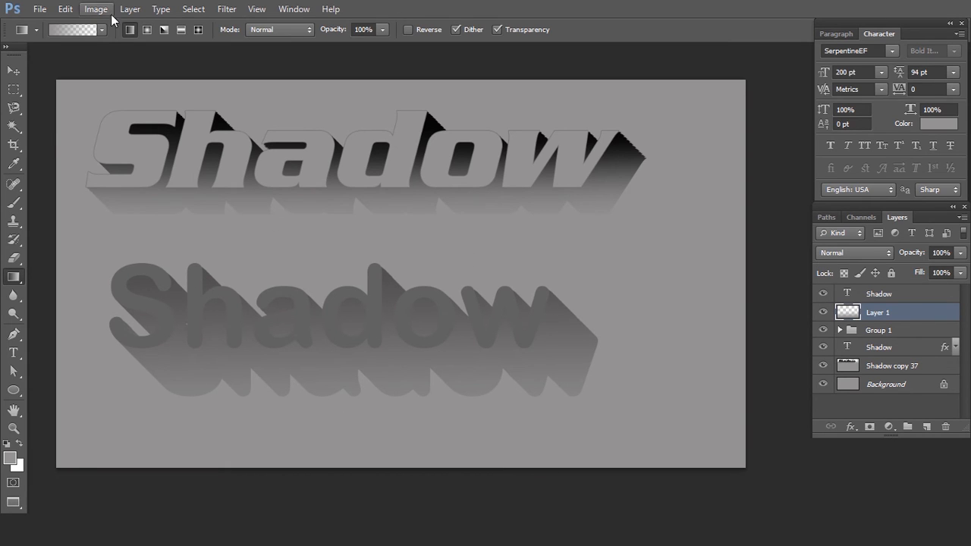
- Customize the black fading gradient preset, placing its 60% opacity stop at 38% and its black color stop at 39%
{"action": "left_click", "coordinate": [87, 32]}
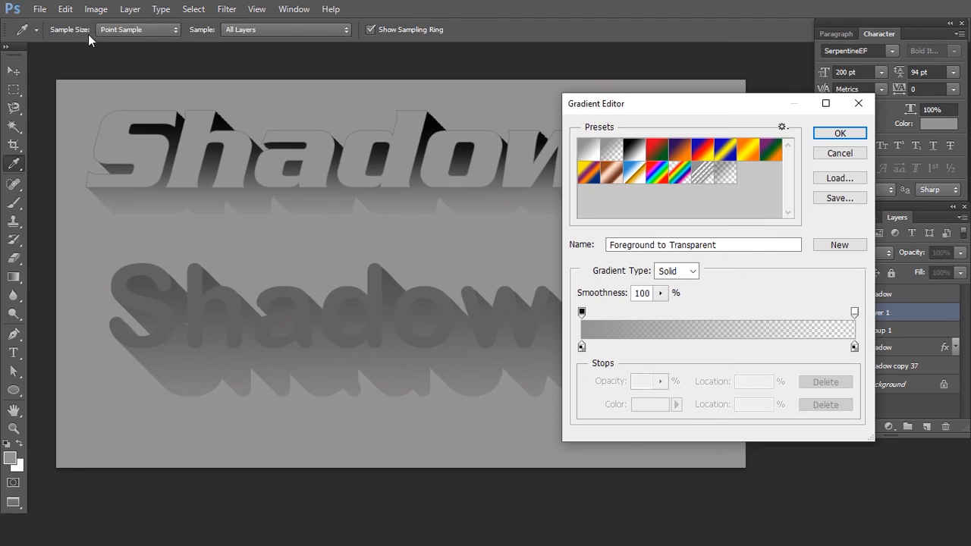
{"action": "left_click", "coordinate": [724, 175]}
{"action": "left_click_drag", "start_coordinate": [582, 312], "coordinate": [672, 311]}
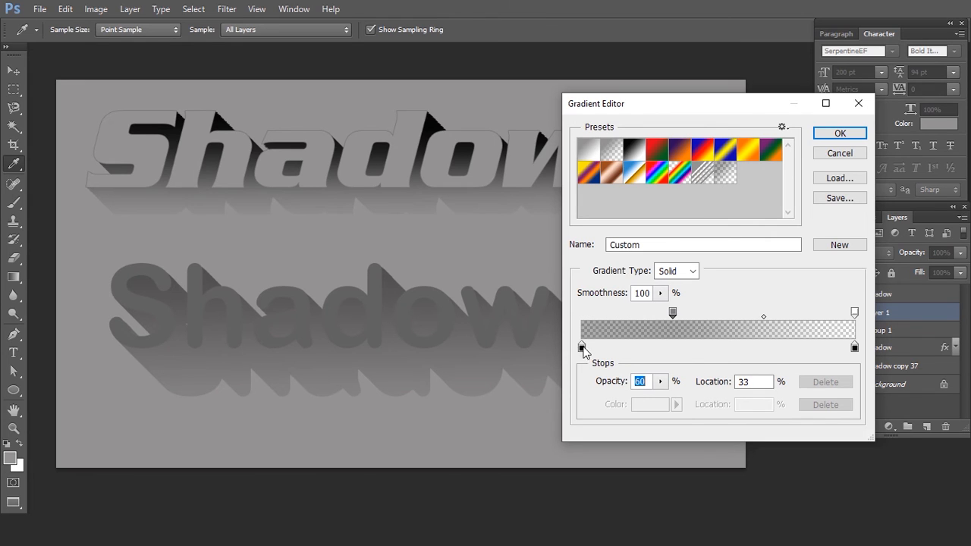
{"action": "left_click_drag", "start_coordinate": [582, 346], "coordinate": [688, 352]}
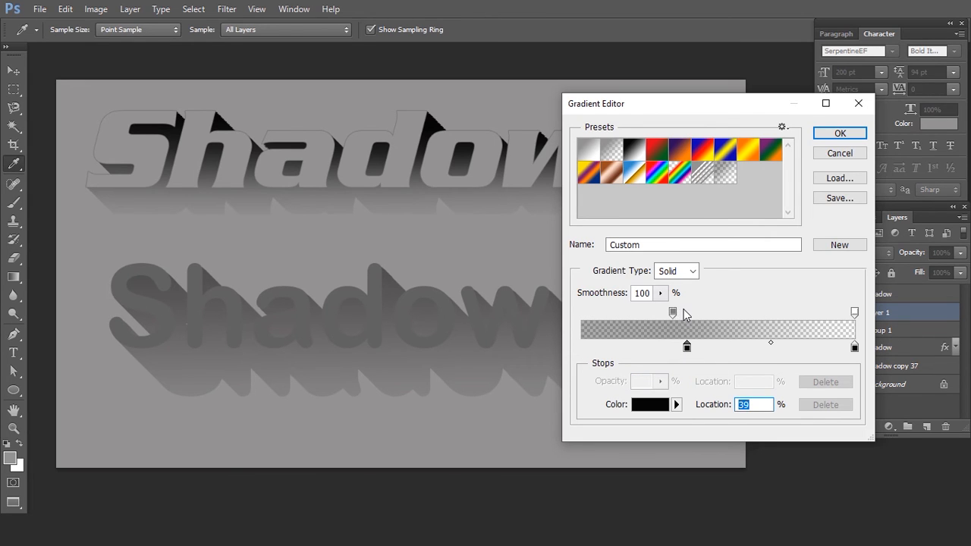
{"action": "left_click_drag", "start_coordinate": [672, 311], "coordinate": [685, 311]}
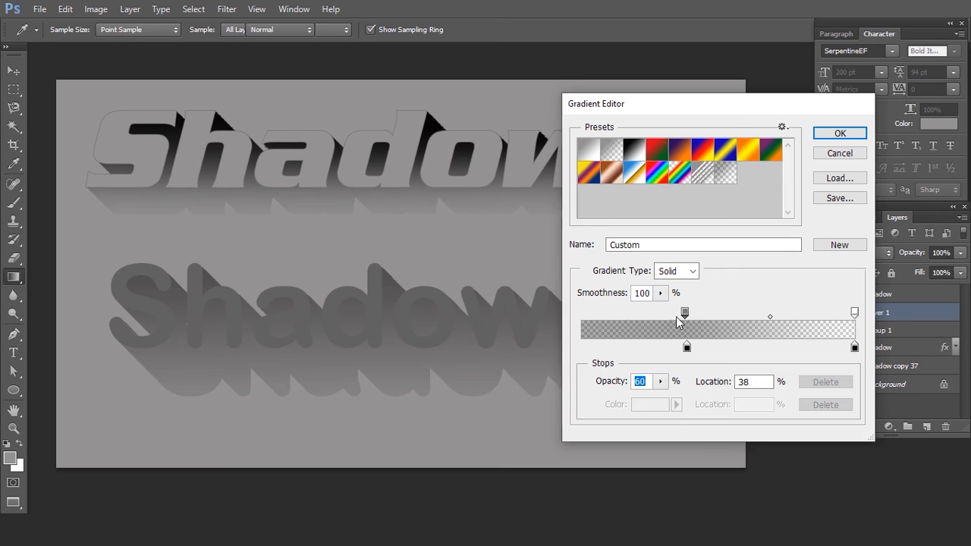
{"action": "key", "text": "Return"}
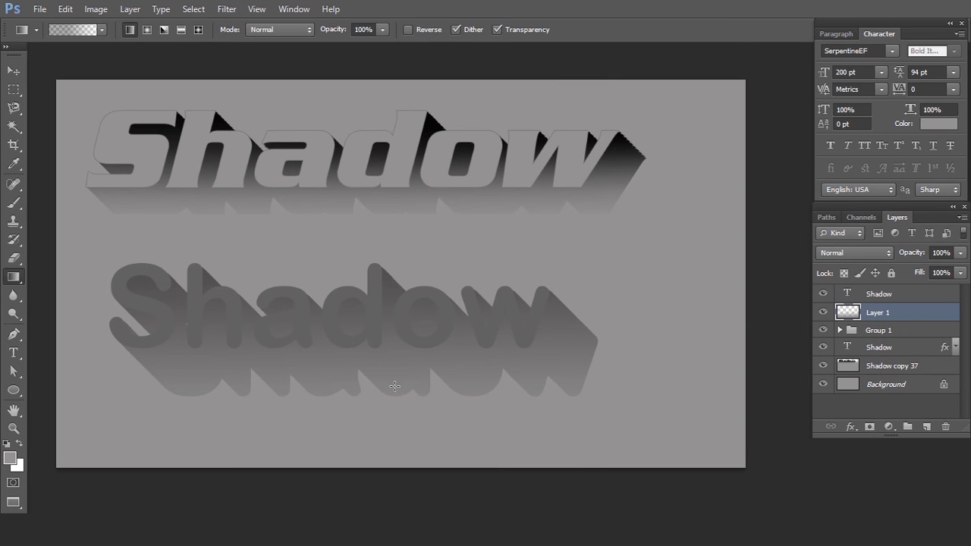
- Try the custom dark gradient upward across the lower text's shadow and undo it, keeping the earlier grey fade layer
{"action": "key", "text": "Delete"}
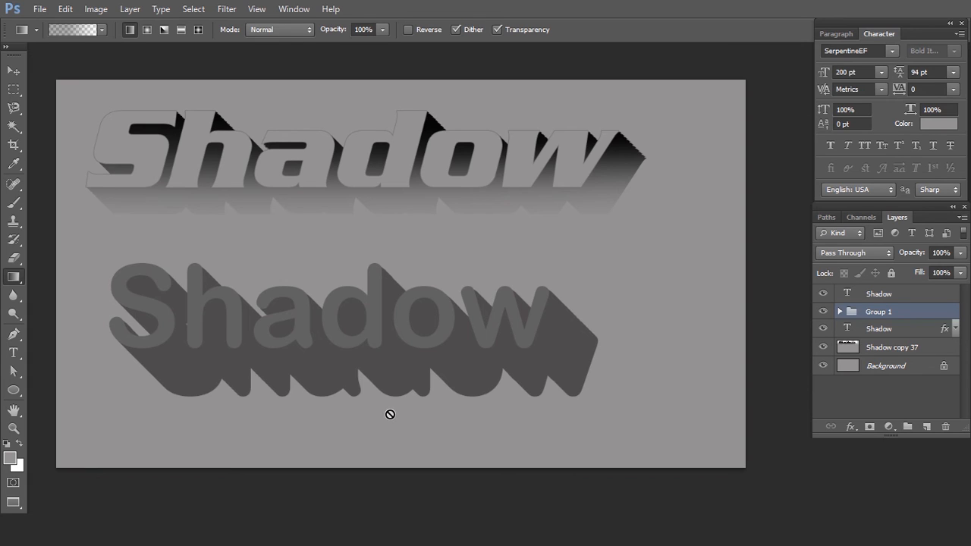
{"action": "key", "text": "ctrl+z"}
{"action": "left_click_drag", "start_coordinate": [375, 455], "coordinate": [364, 312]}
{"action": "key", "text": "ctrl+z"}
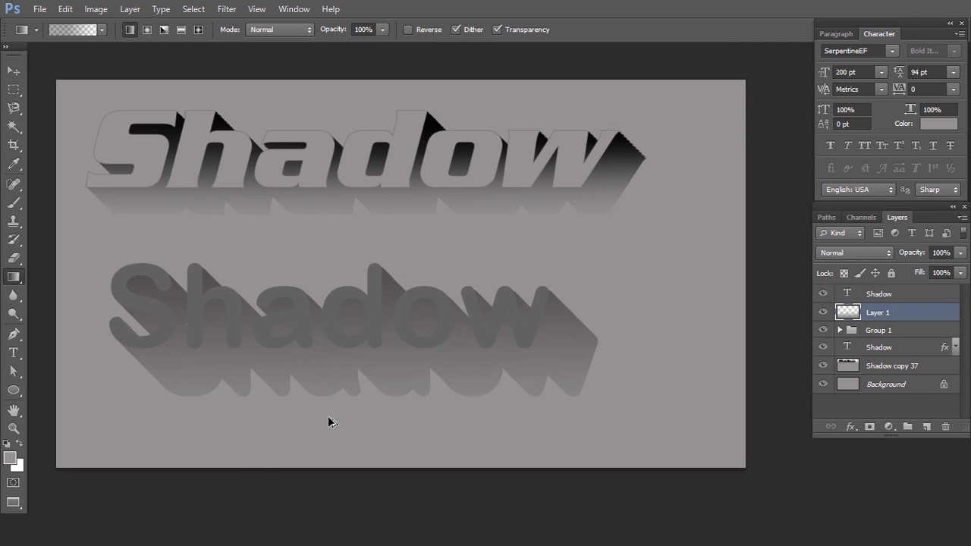
{"action": "left_click_drag", "start_coordinate": [315, 445], "coordinate": [314, 312]}
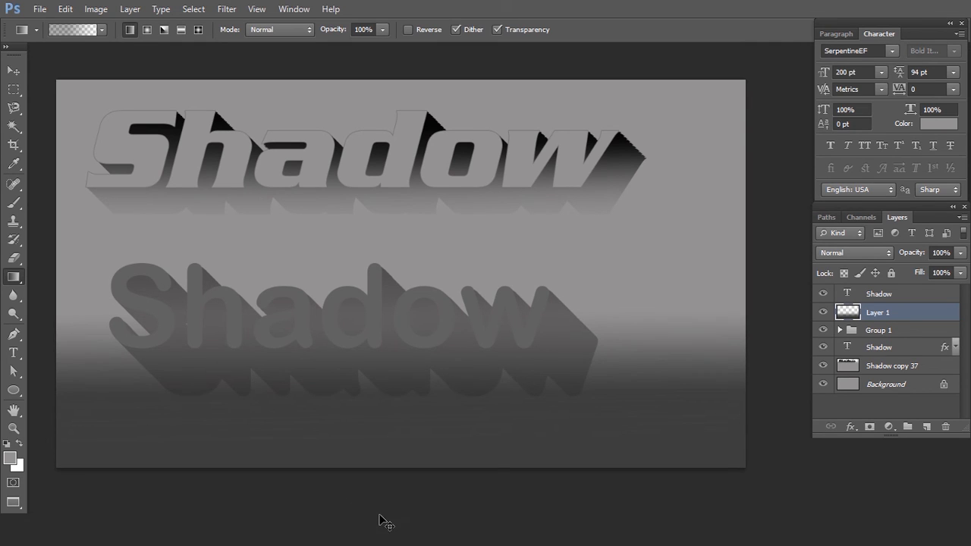
{"action": "key", "text": "ctrl+z"}
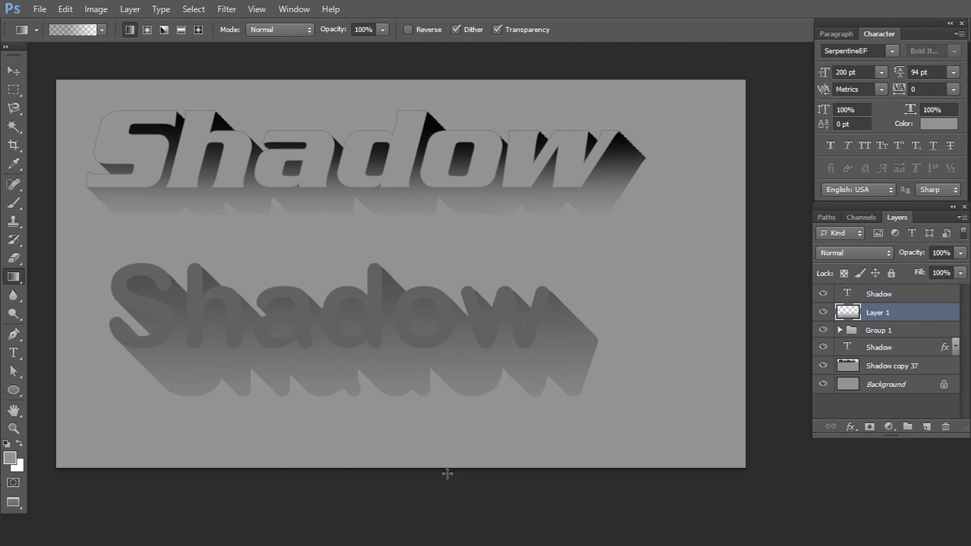
- Recolor the topmost rounded Shadow text to the darker grey 494848
{"action": "left_click", "coordinate": [879, 294]}
{"action": "key", "text": "t"}
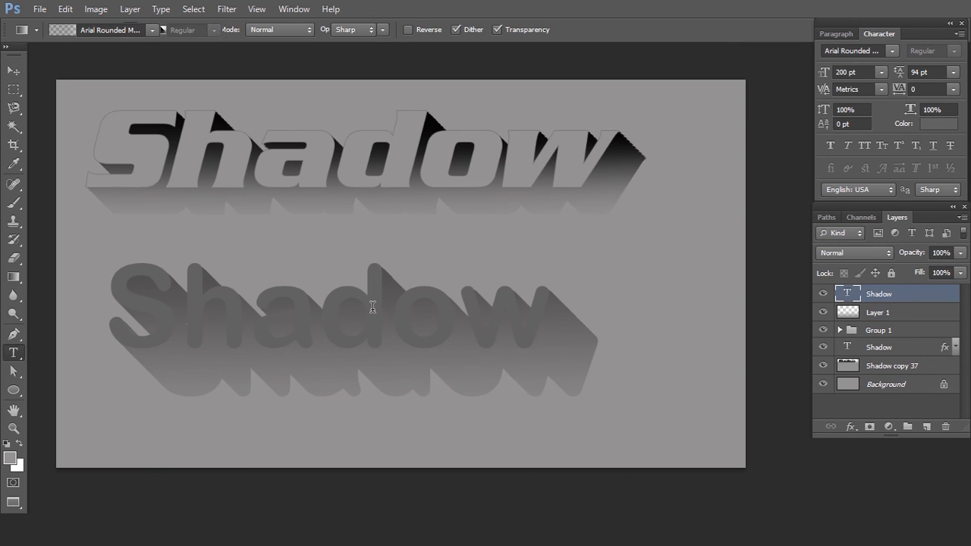
{"action": "left_click", "coordinate": [372, 307]}
{"action": "key", "text": "ctrl+a"}
{"action": "left_click", "coordinate": [456, 32]}
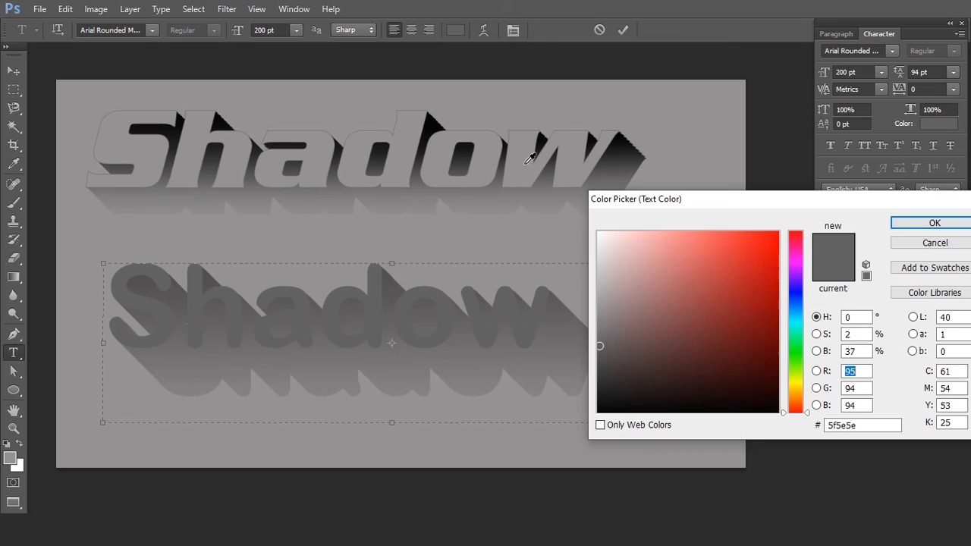
{"action": "left_click", "coordinate": [599, 361]}
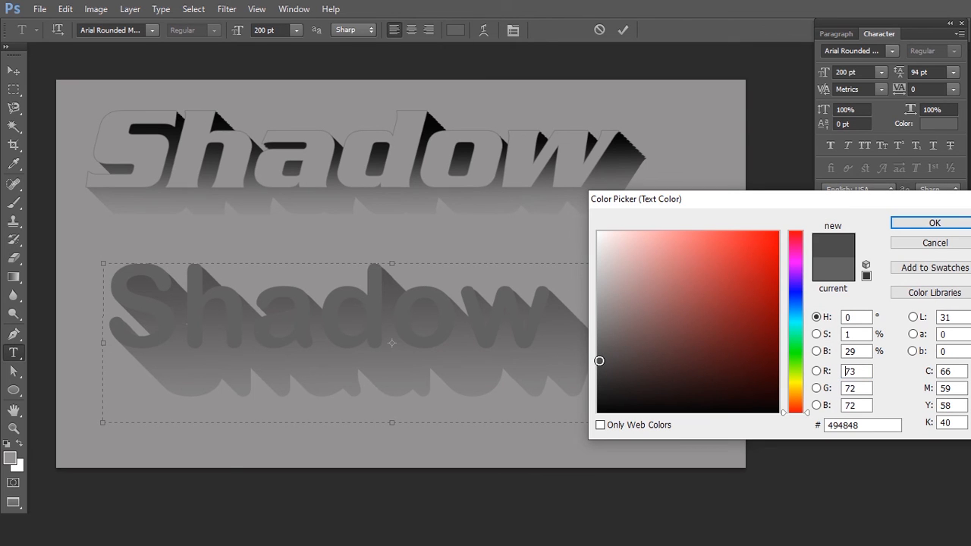
{"action": "key", "text": "Return"}
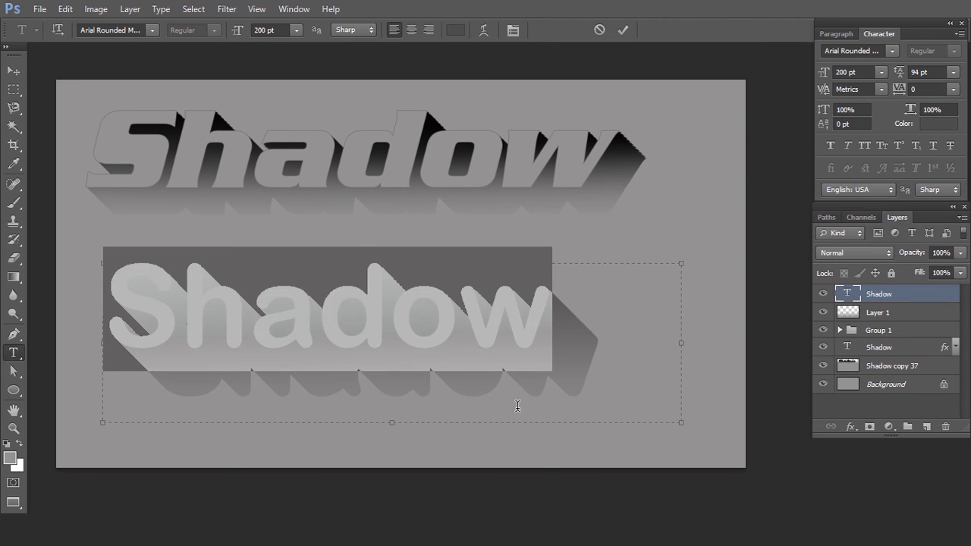
{"action": "key", "text": "ctrl+Return"}
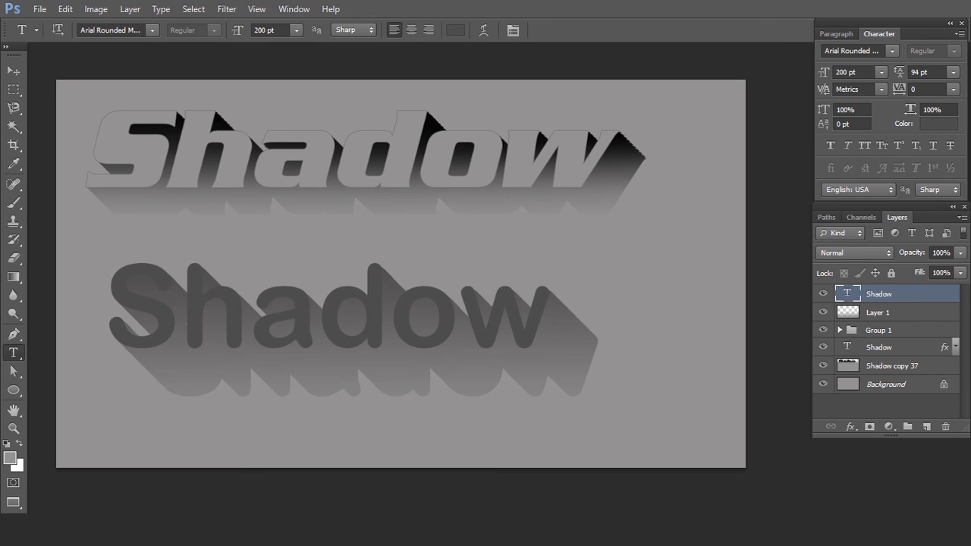
- Recolor the upper SerpentineEF Shadow text to white (fff)
{"action": "left_click", "coordinate": [306, 159]}
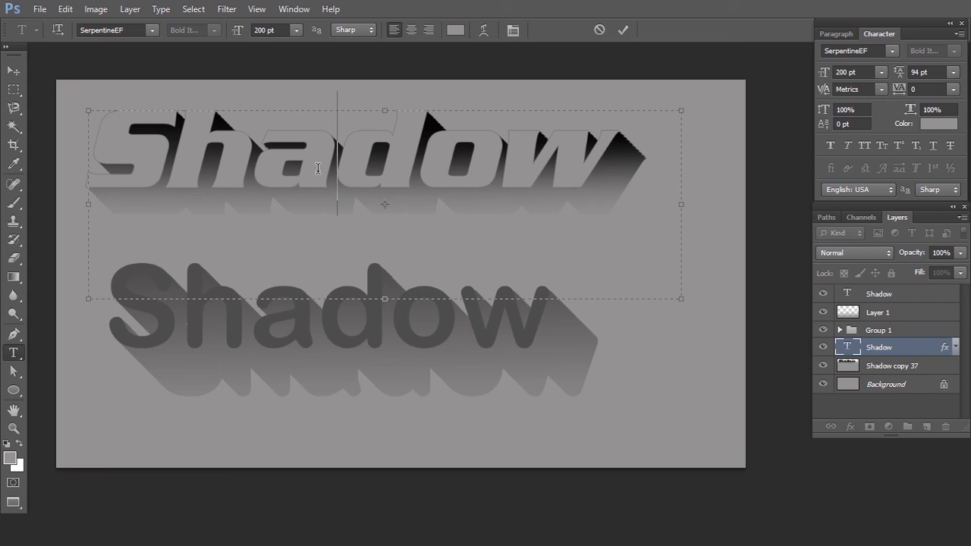
{"action": "key", "text": "ctrl+a"}
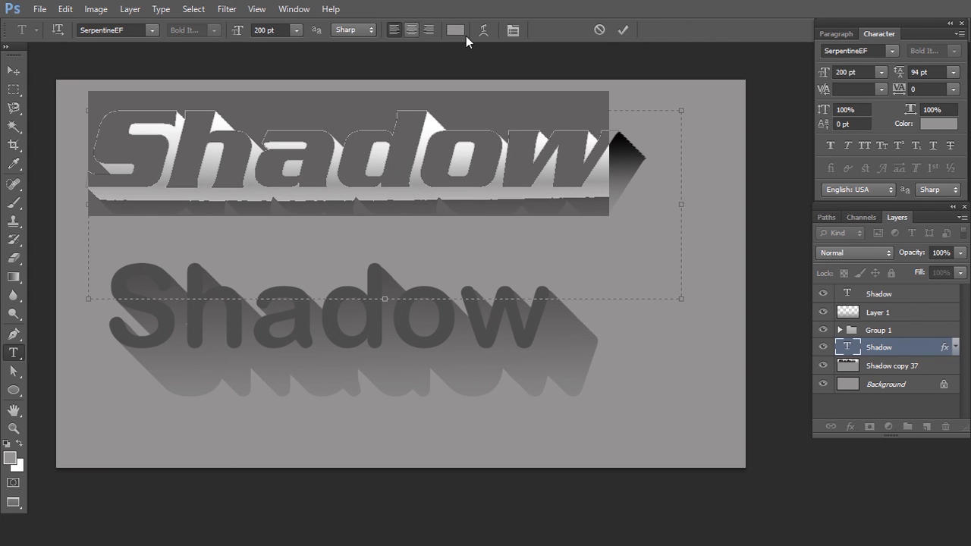
{"action": "left_click", "coordinate": [455, 30]}
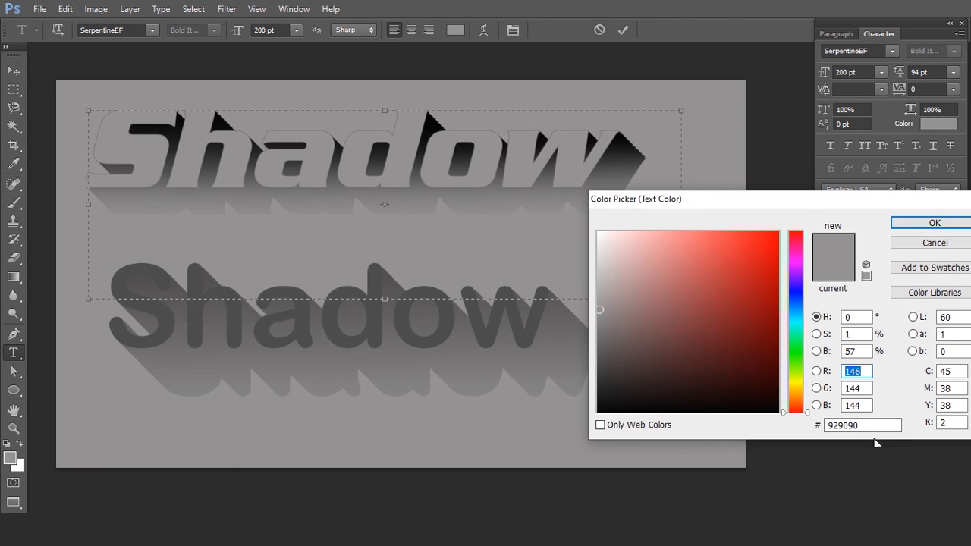
{"action": "left_click_drag", "start_coordinate": [863, 423], "coordinate": [793, 425]}
{"action": "type", "text": "fff"}
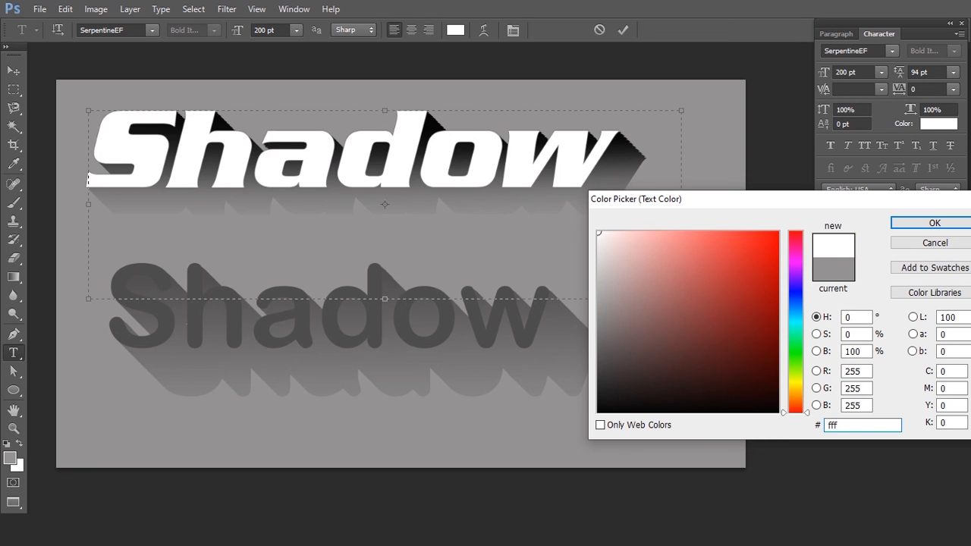
{"action": "key", "text": "Return"}
{"action": "key", "text": "ctrl+Return"}
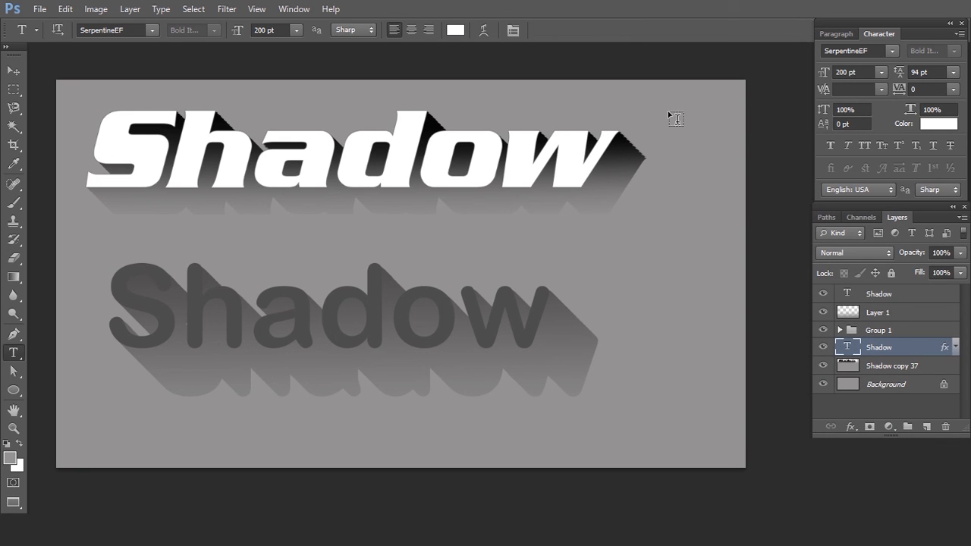
- Fill the Background layer with a darker grey sampled from the canvas
{"action": "key", "text": "i"}
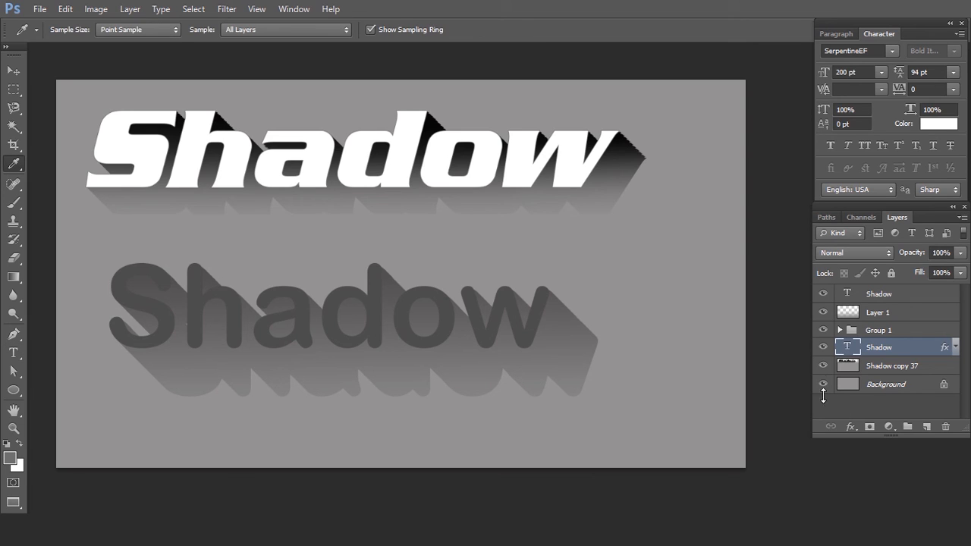
{"action": "left_click", "coordinate": [887, 385]}
{"action": "key", "text": "alt+BackSpace"}
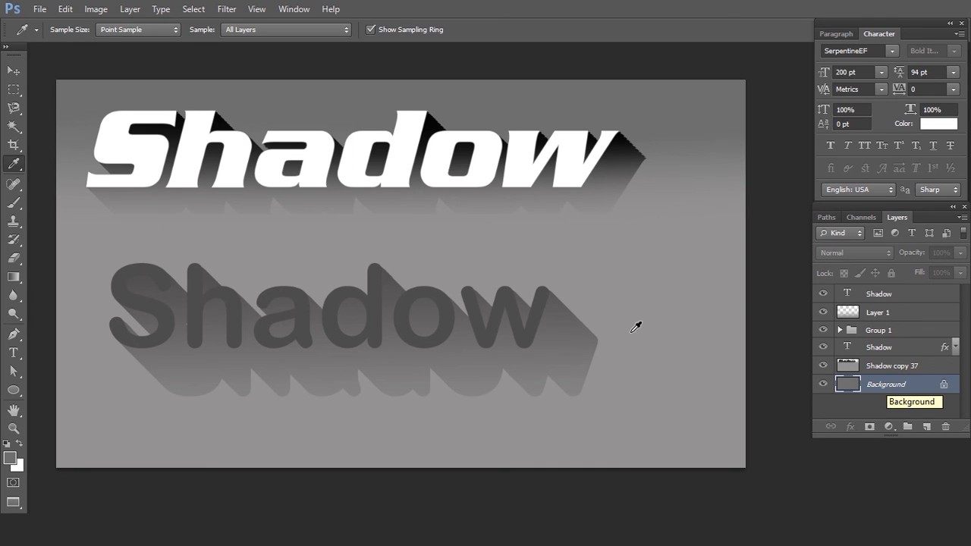
- Recolor all of the lower rounded Shadow text to white, sampled from the upper Shadow text
{"action": "key", "text": "t"}
{"action": "left_click", "coordinate": [463, 317]}
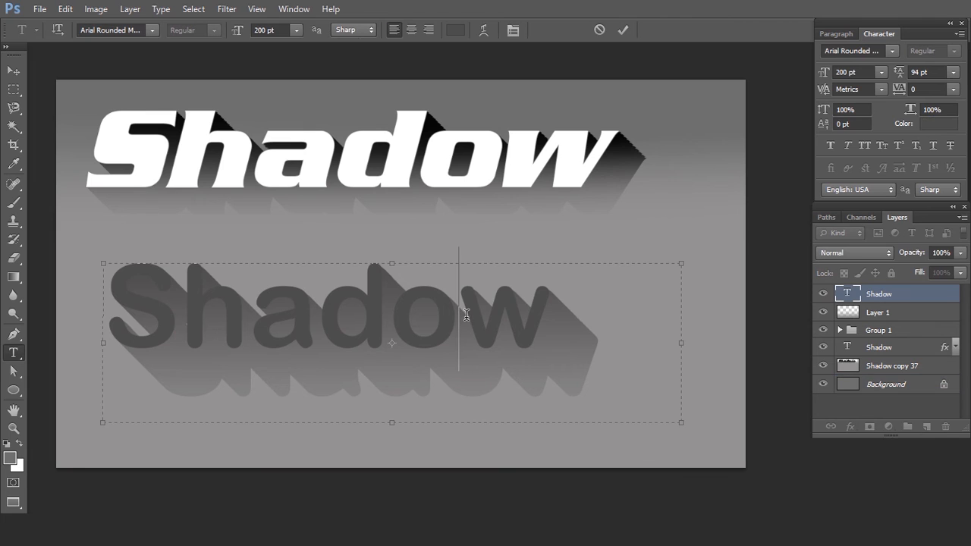
{"action": "key", "text": "ctrl+a"}
{"action": "left_click", "coordinate": [451, 32]}
{"action": "left_click", "coordinate": [410, 126]}
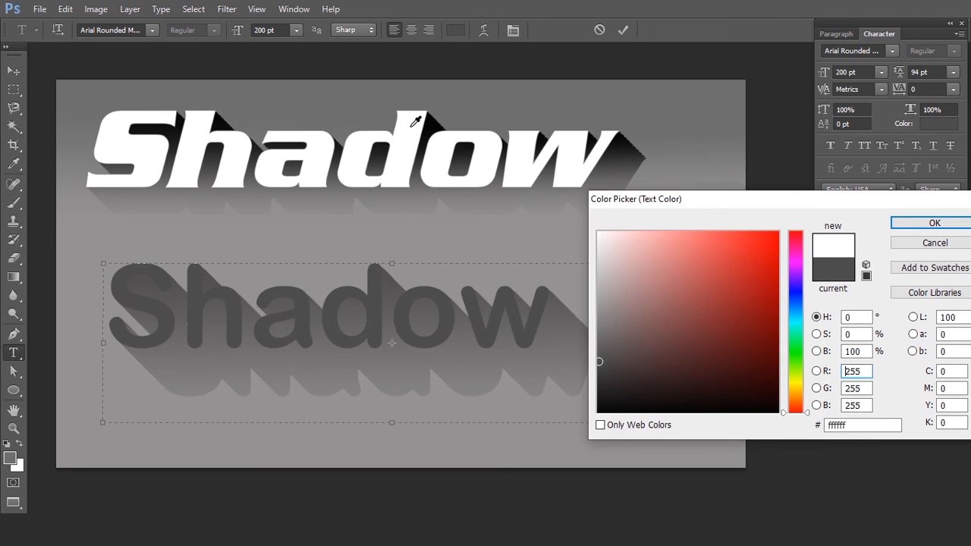
- Try red shades on the lower rounded Shadow text and settle on bright orange (f9ad0b)
{"action": "left_click", "coordinate": [702, 258]}
{"action": "left_click", "coordinate": [744, 317]}
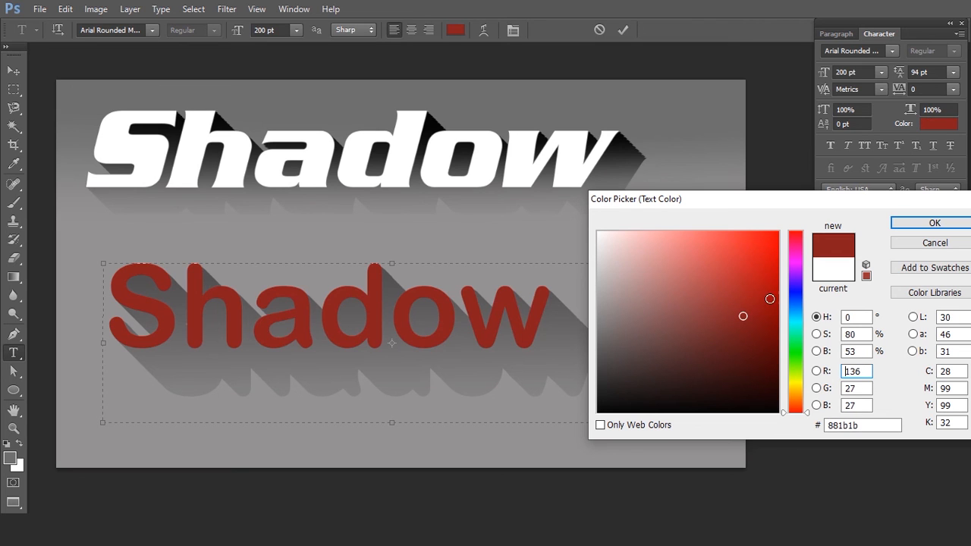
{"action": "left_click", "coordinate": [774, 367]}
{"action": "left_click", "coordinate": [770, 237]}
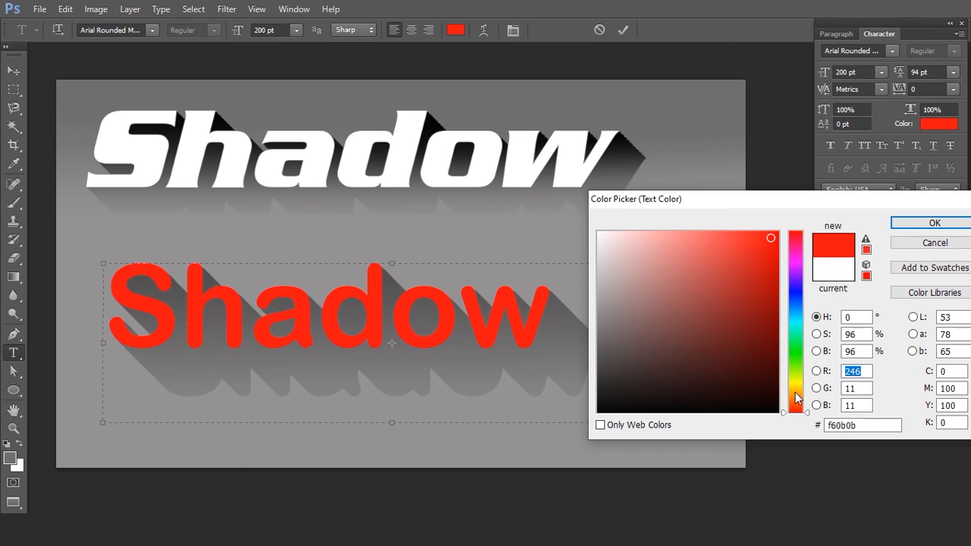
{"action": "left_click", "coordinate": [795, 392]}
{"action": "left_click", "coordinate": [759, 300]}
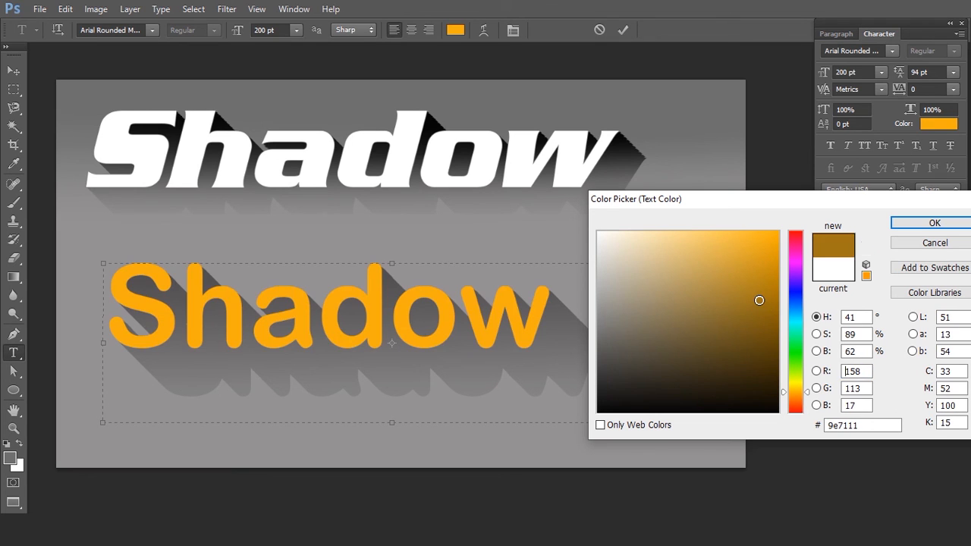
{"action": "left_click", "coordinate": [770, 235]}
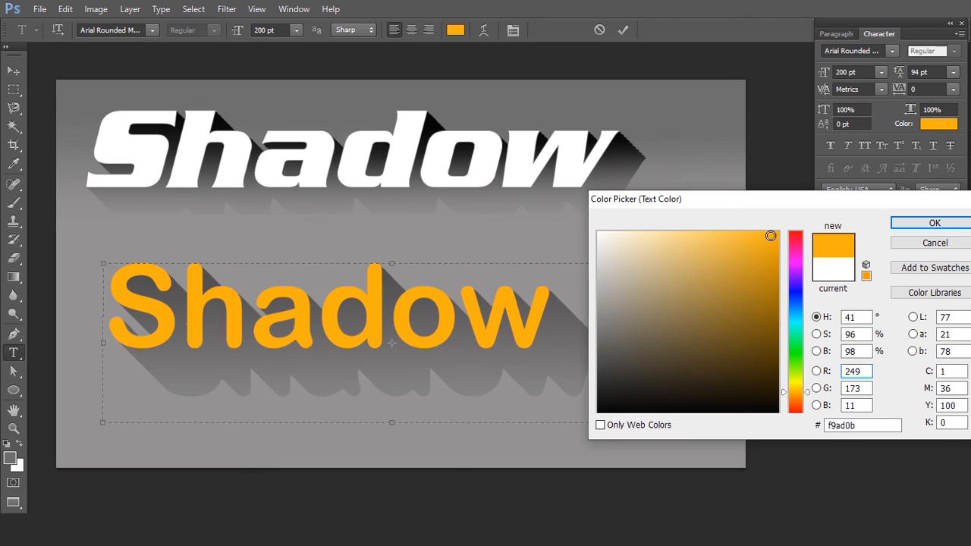
{"action": "key", "text": "Return"}
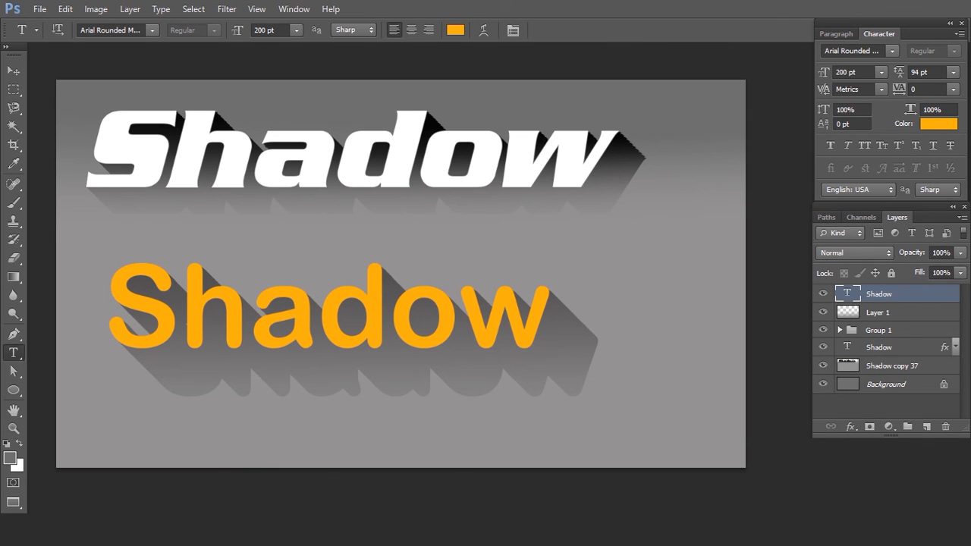